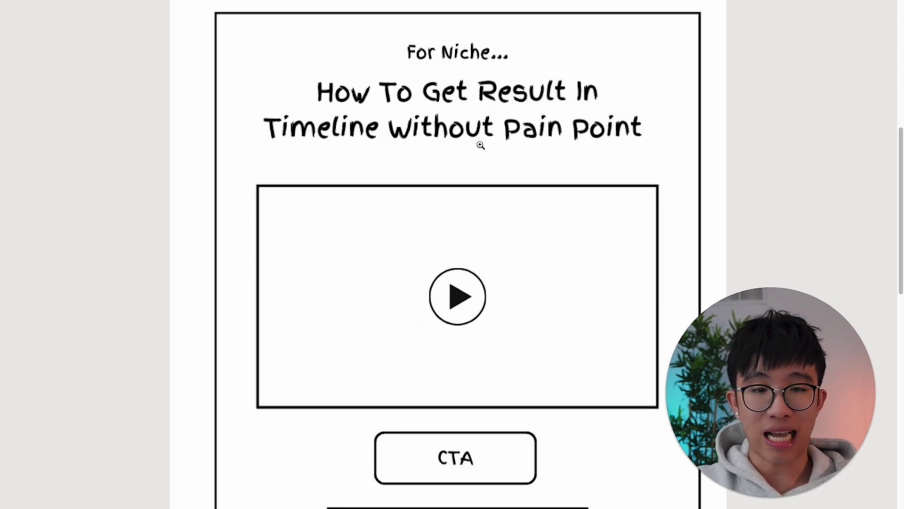
# Step: Review the landing-page wireframe from the niche headline through the video, CTA and calendar, and read the notes beneath it
pyautogui.scroll(-2, 485, 202)
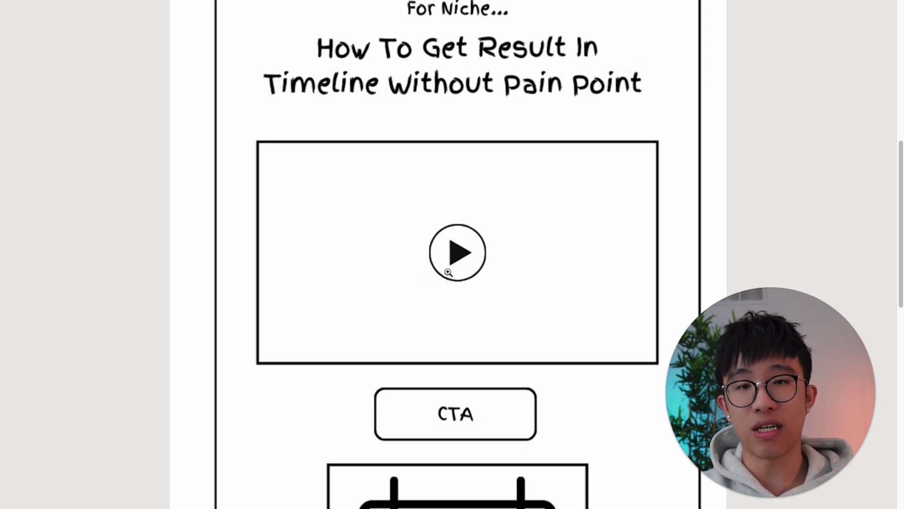
pyautogui.scroll(-1, 449, 272)
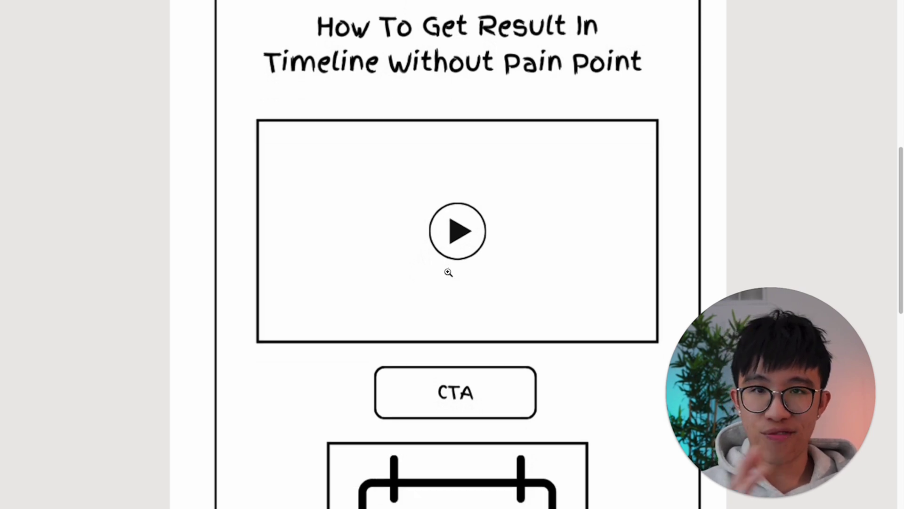
pyautogui.scroll(-4, 448, 272)
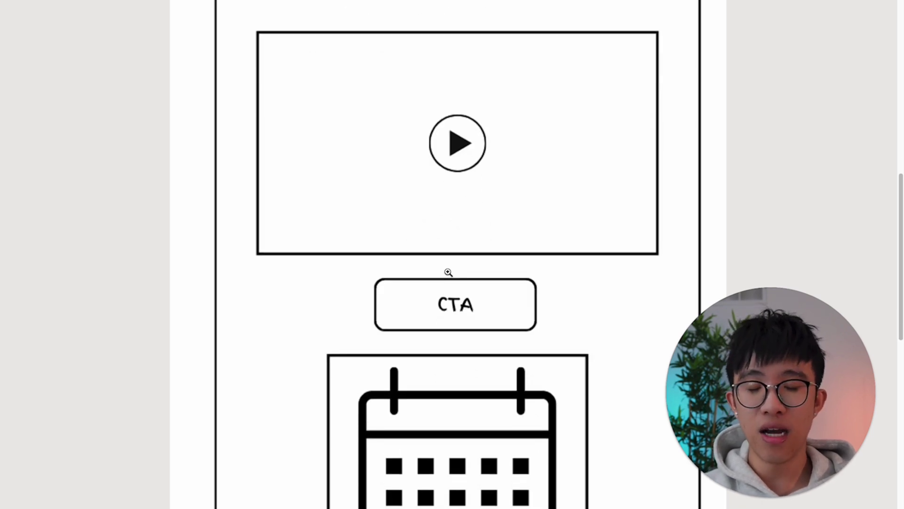
pyautogui.scroll(-2, 430, 243)
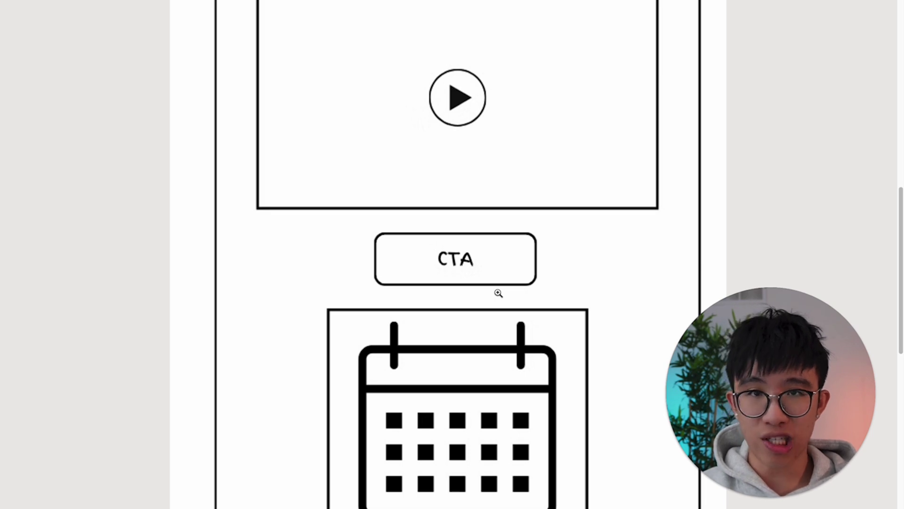
pyautogui.scroll(-5, 498, 293)
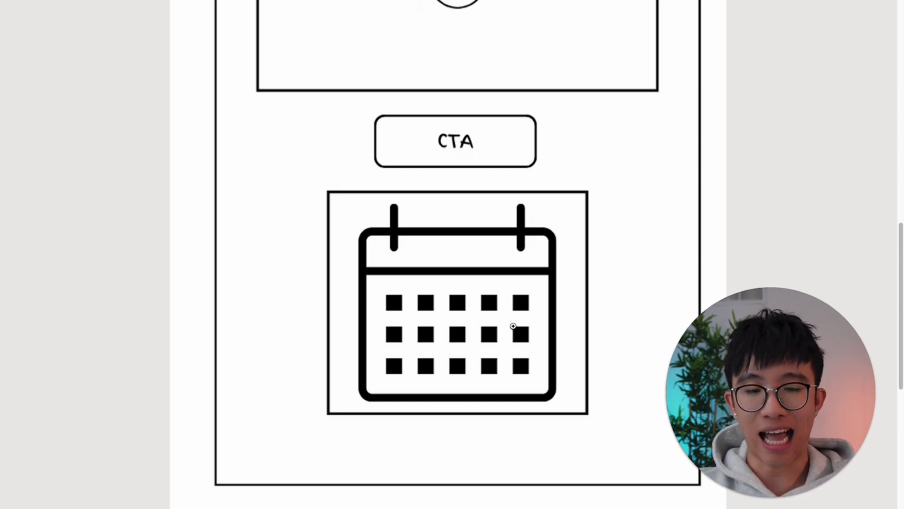
pyautogui.scroll(5, 541, 370)
pyautogui.scroll(2, 491, 243)
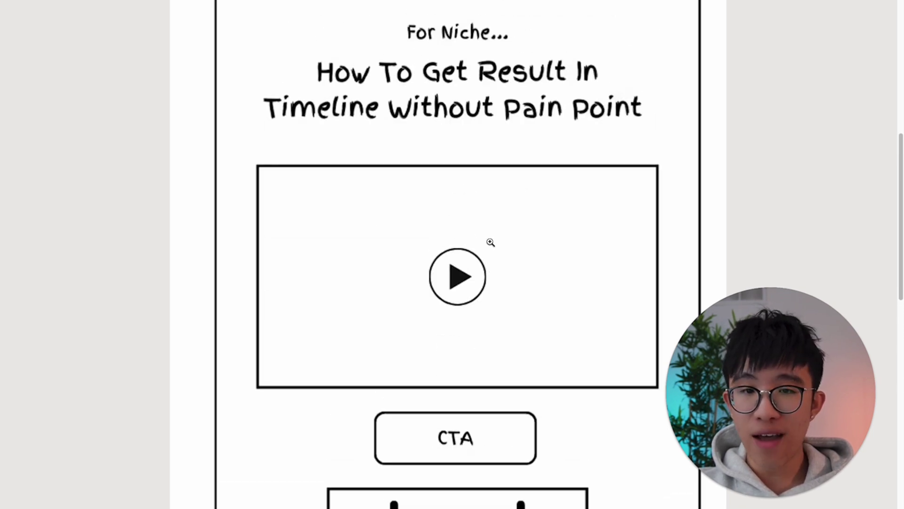
pyautogui.scroll(-8, 490, 242)
pyautogui.scroll(3, 491, 242)
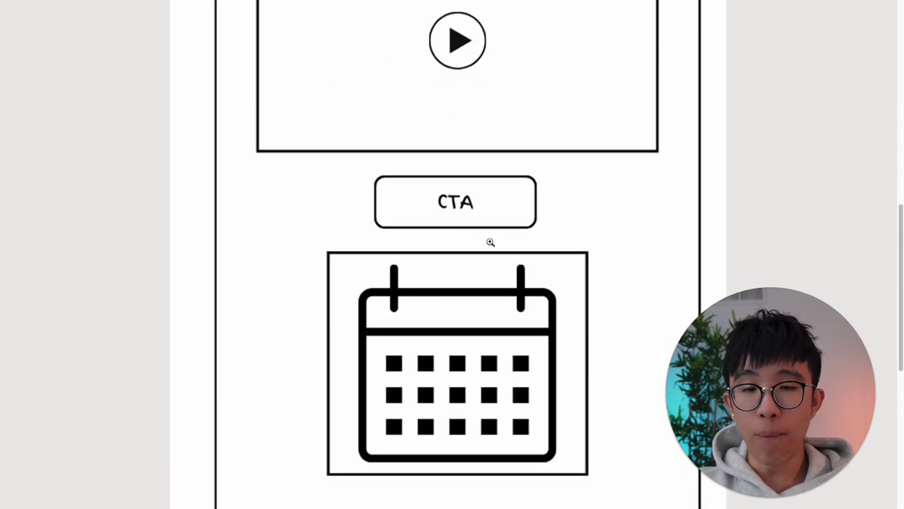
pyautogui.scroll(4, 490, 242)
pyautogui.scroll(-2, 491, 243)
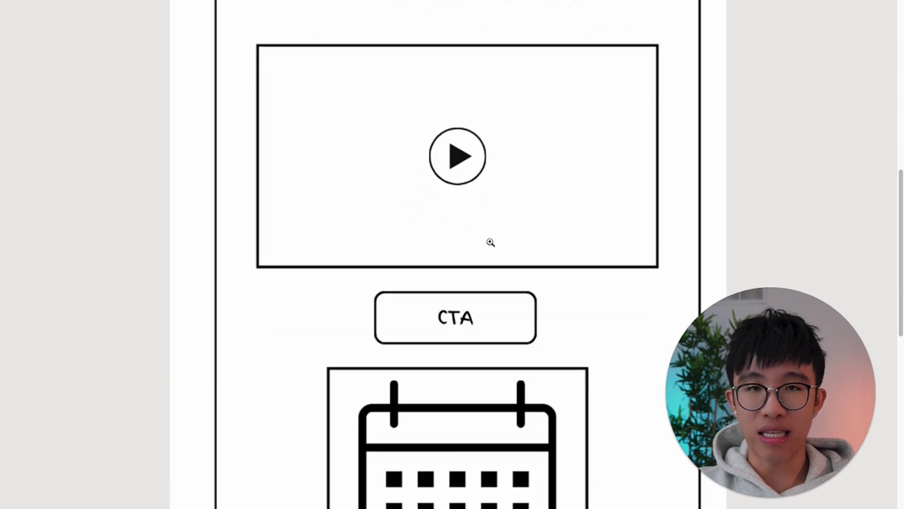
pyautogui.scroll(1, 491, 242)
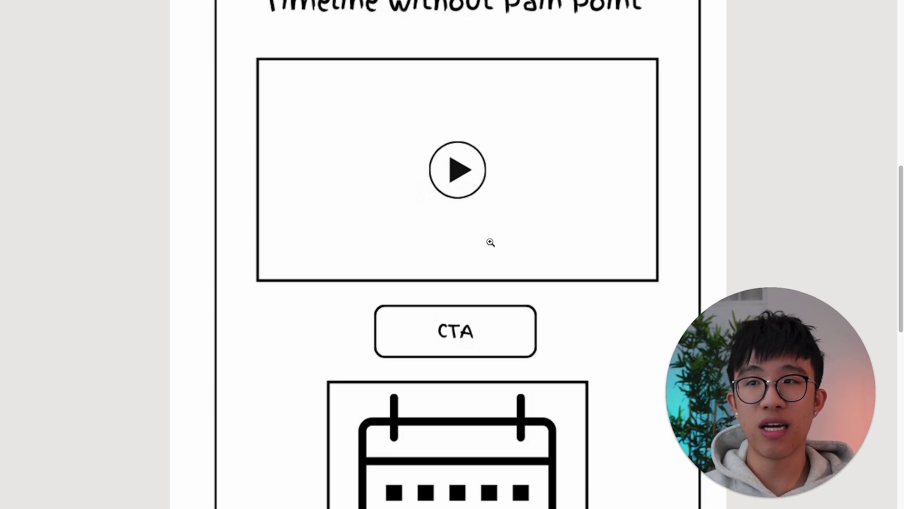
pyautogui.scroll(-10, 490, 242)
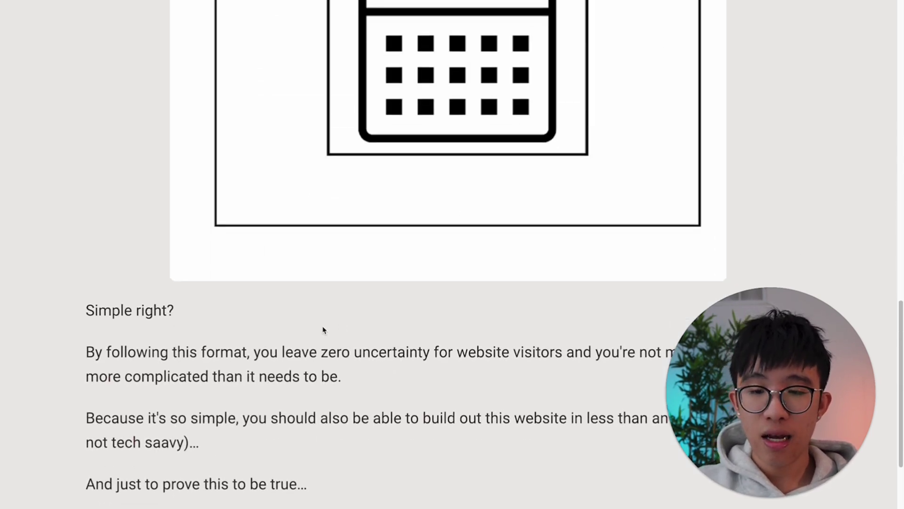
pyautogui.scroll(-4, 323, 330)
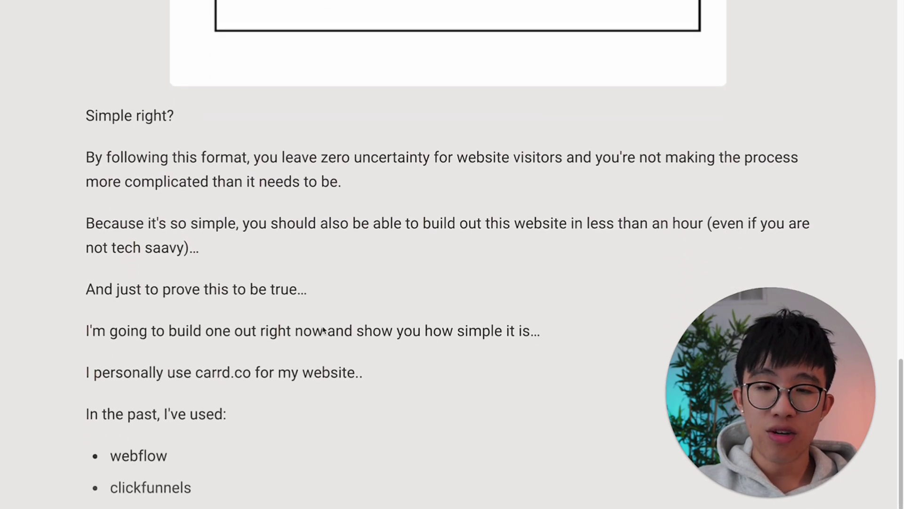
pyautogui.scroll(-2, 323, 330)
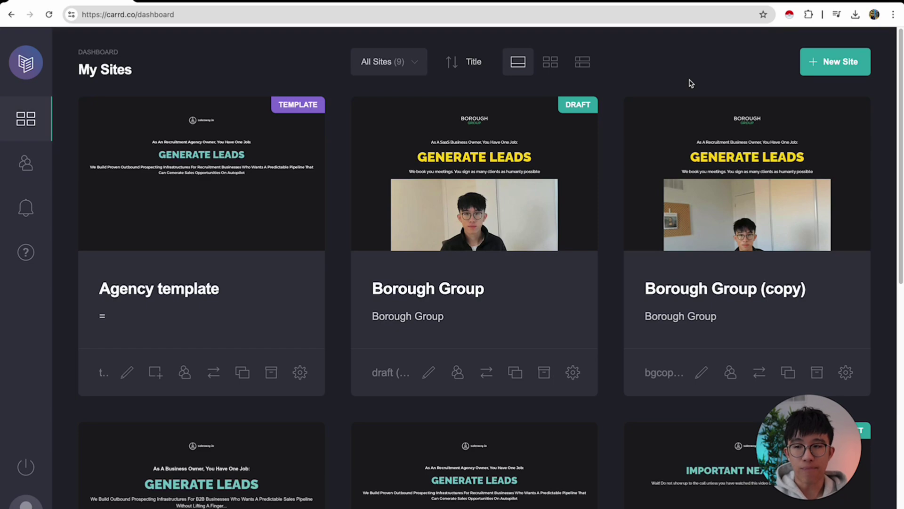
# Step: Create a new site in Carrd from the Blank Canvas starting point after browsing the existing sites and default templates
pyautogui.scroll(-10, 612, 235)
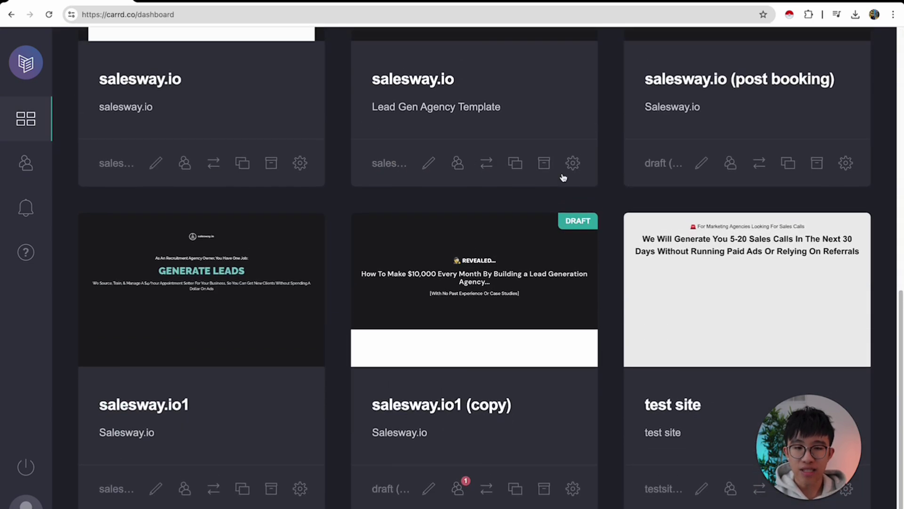
pyautogui.scroll(10, 750, 249)
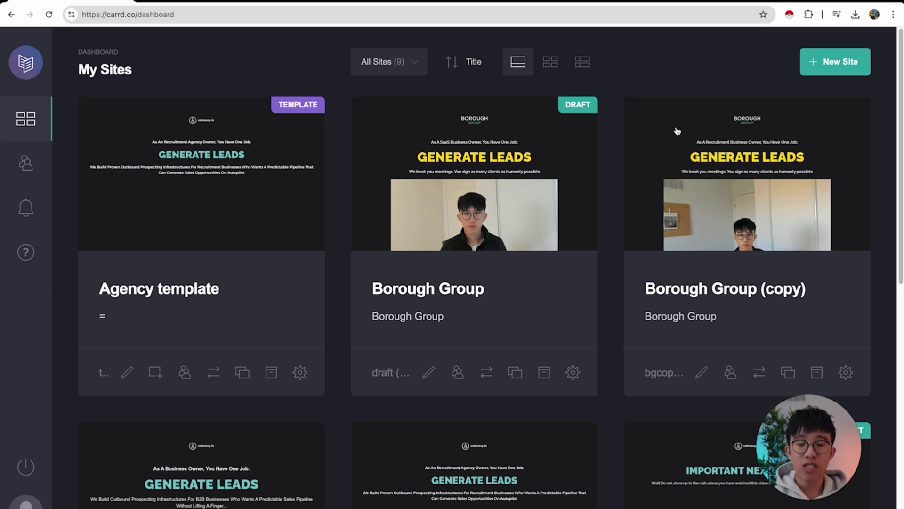
pyautogui.click(843, 65)
pyautogui.scroll(-5, 678, 355)
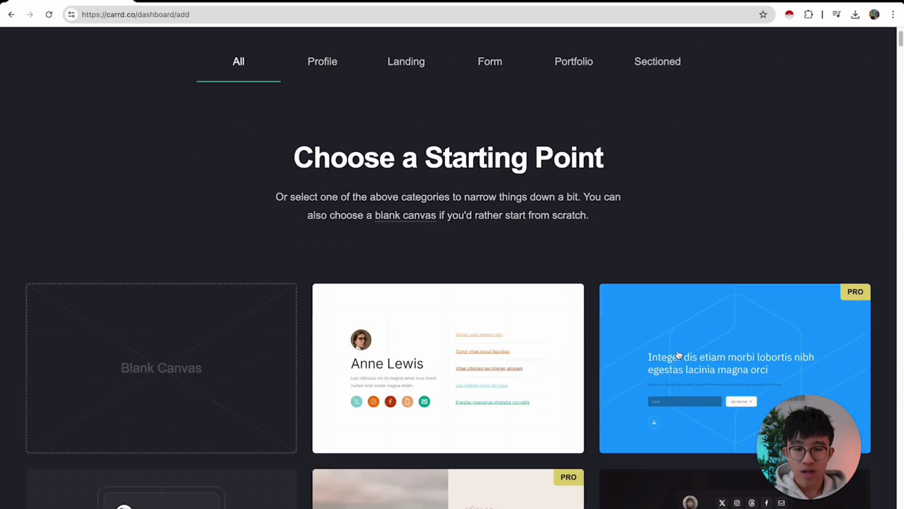
pyautogui.scroll(-15, 679, 356)
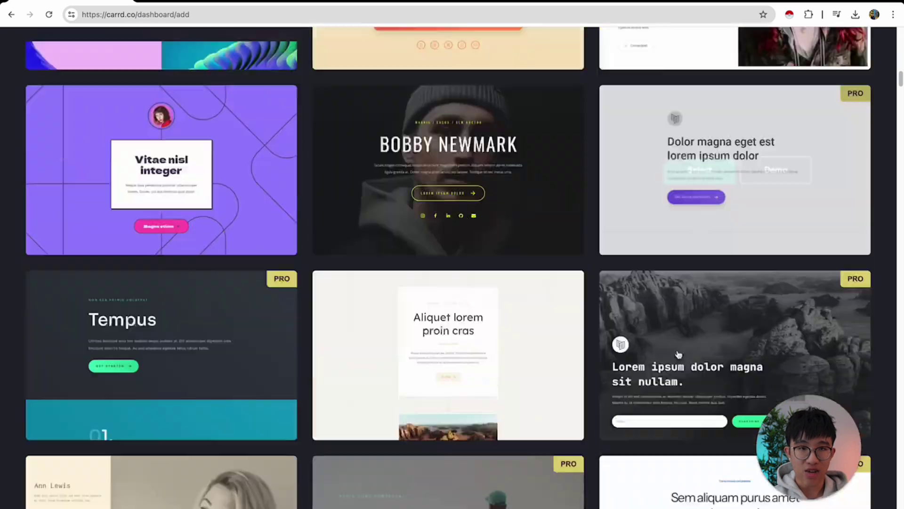
pyautogui.scroll(-10, 678, 356)
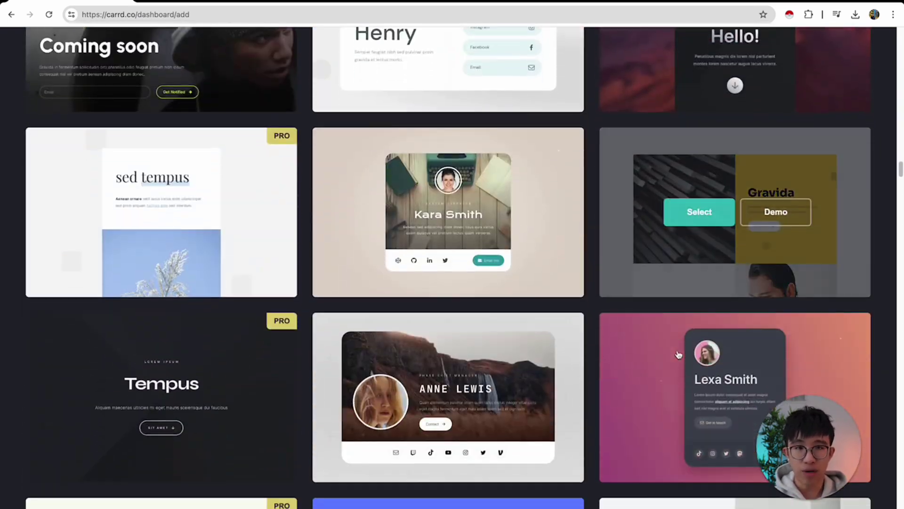
pyautogui.scroll(20, 678, 355)
pyautogui.scroll(10, 678, 355)
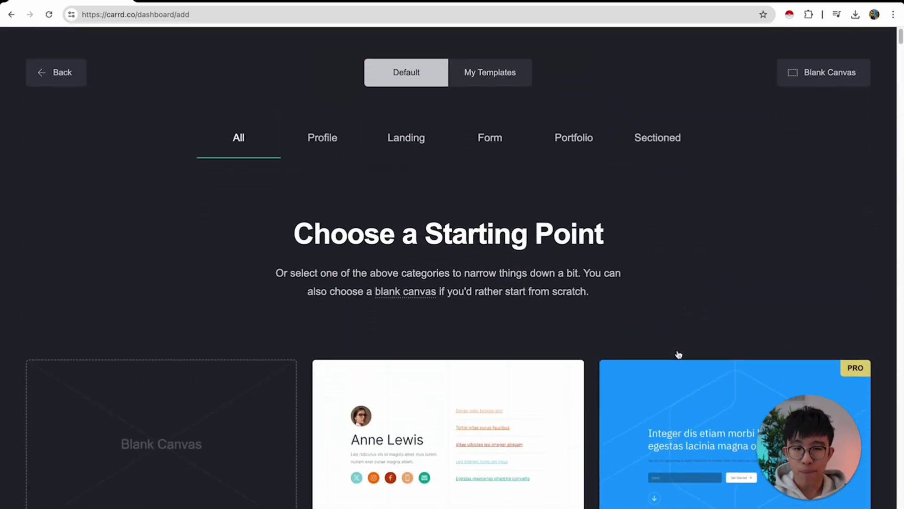
pyautogui.scroll(-3, 170, 344)
pyautogui.click(163, 337)
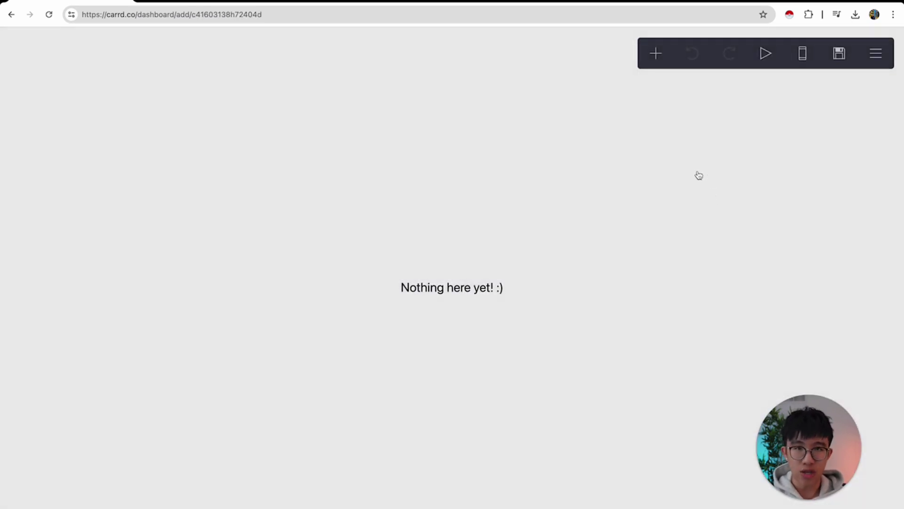
# Step: Add a default container below the placeholder text on the blank page
pyautogui.click(656, 53)
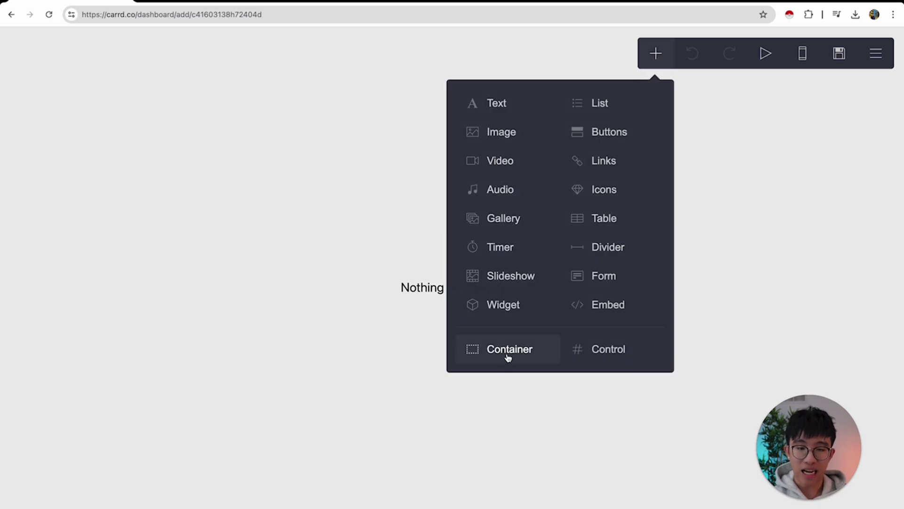
pyautogui.click(508, 356)
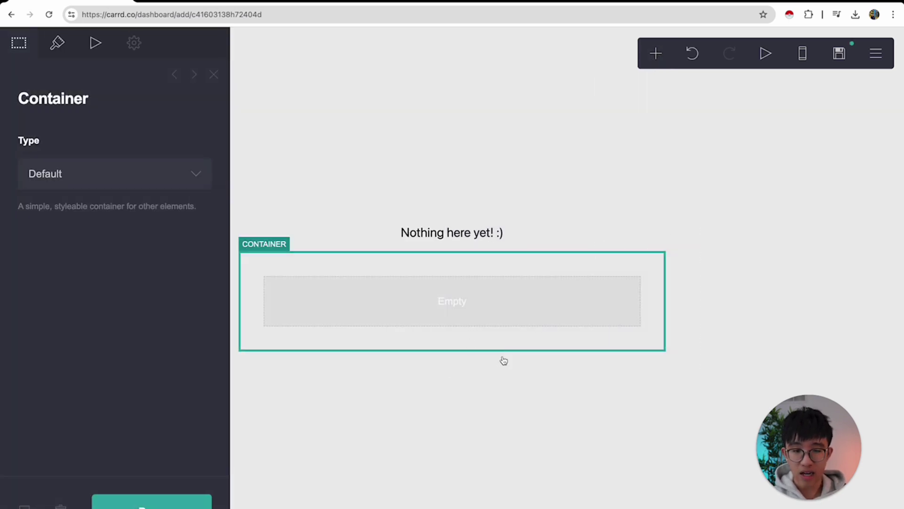
pyautogui.click(702, 245)
pyautogui.click(501, 233)
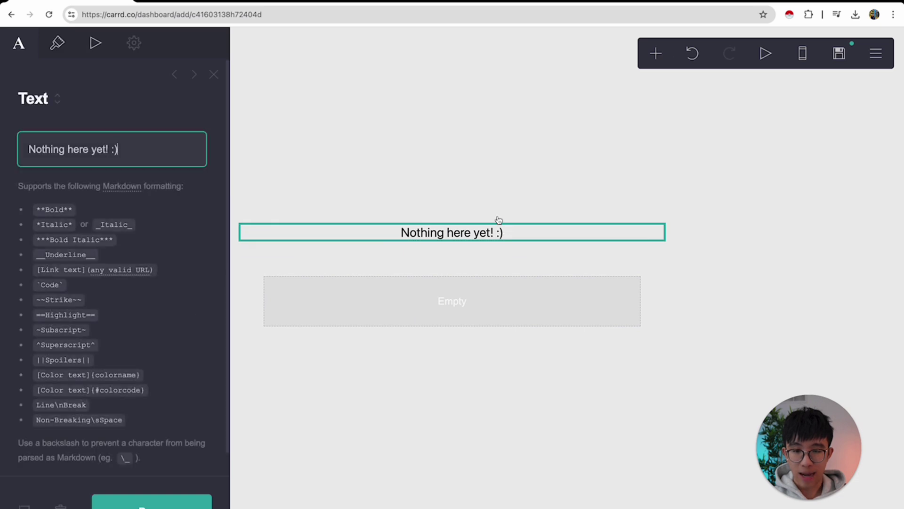
pyautogui.click(518, 316)
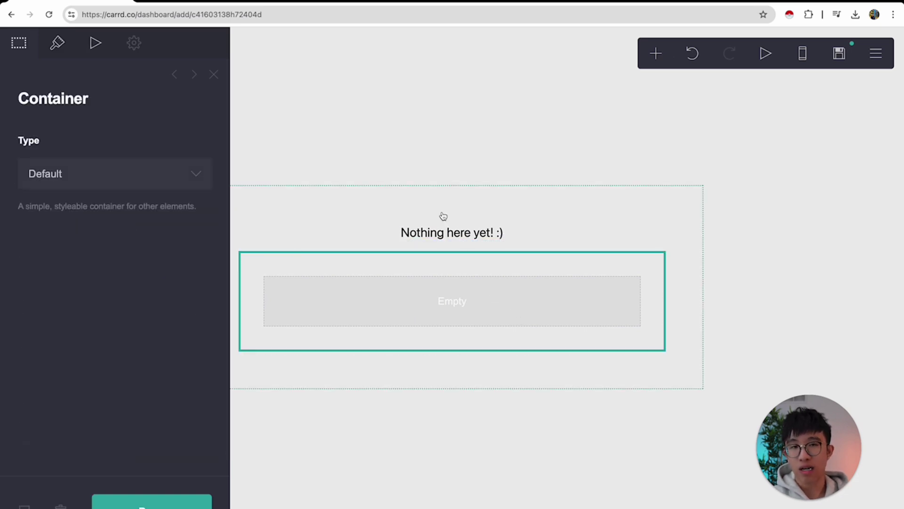
# Step: Replace the placeholder text above the container with "For Marketing Agencies"
pyautogui.click(448, 233)
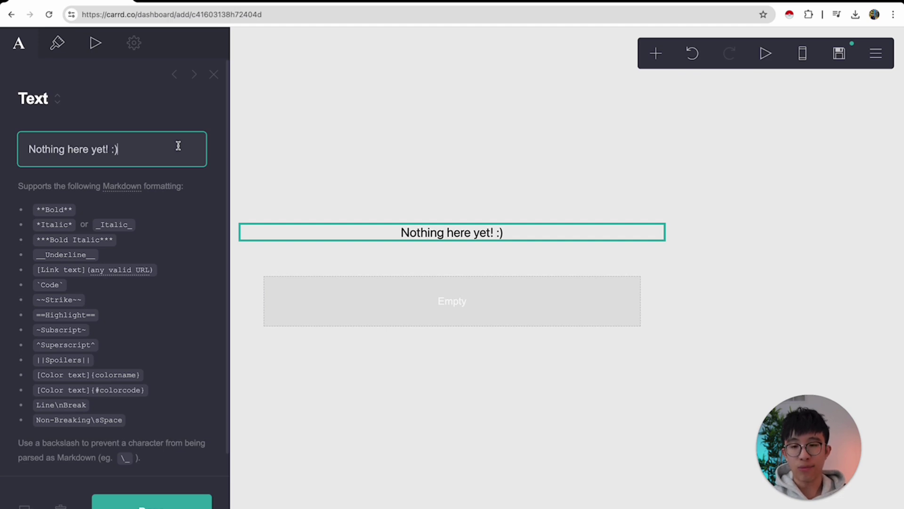
pyautogui.moveTo(149, 147); pyautogui.dragTo(24, 143)
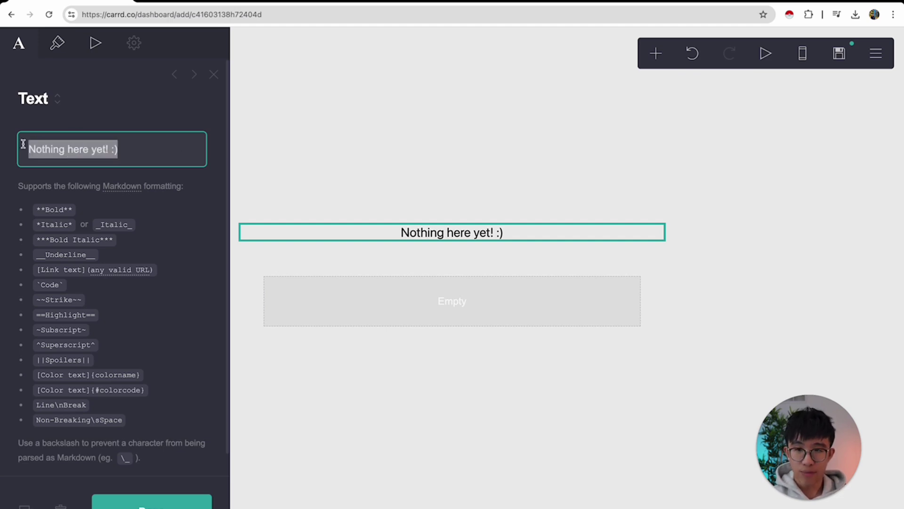
pyautogui.write('For Market')
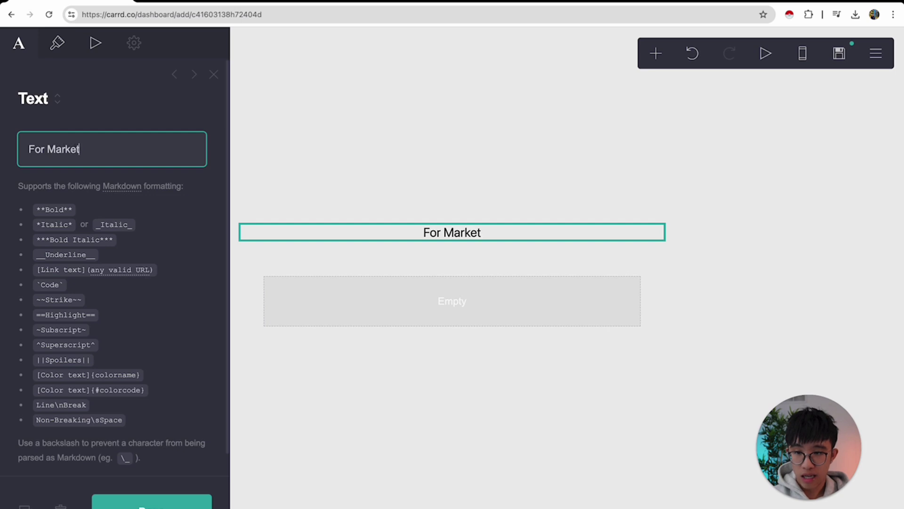
pyautogui.write('ing Agencies')
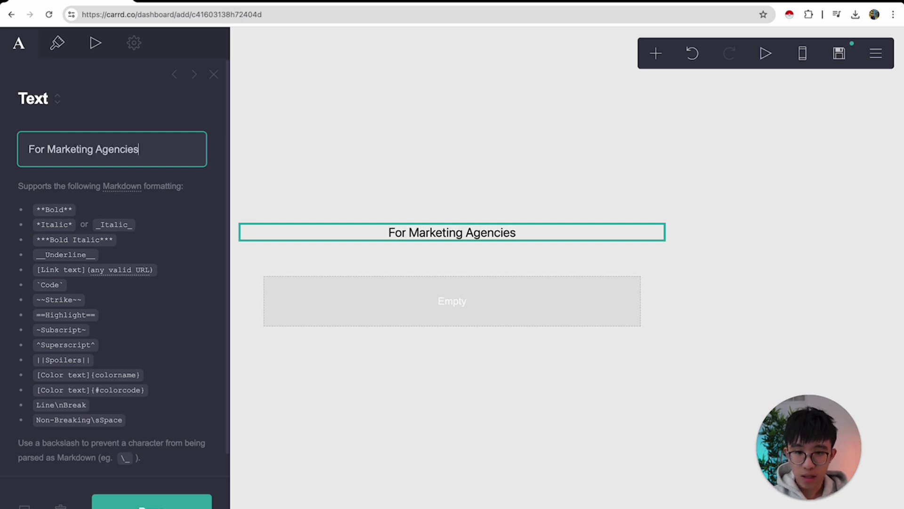
pyautogui.click(326, 129)
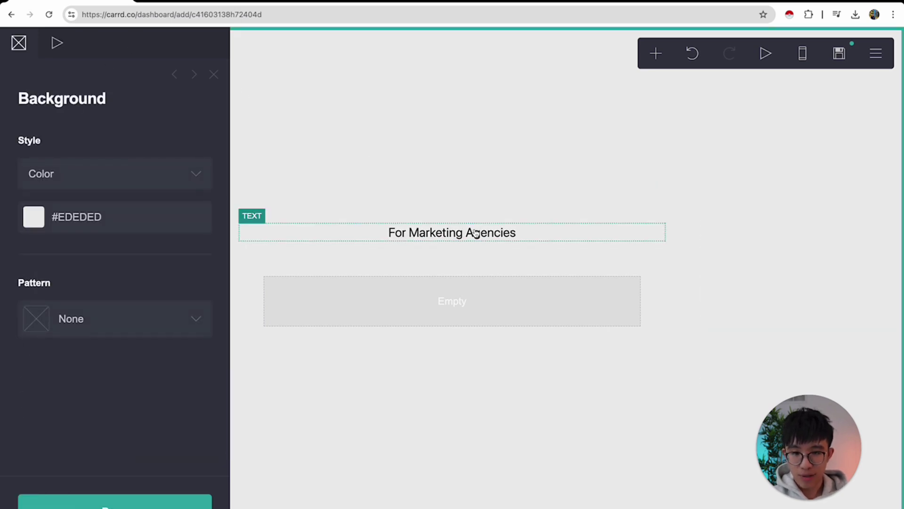
# Step: Search the web for "sirens emoji" in a new browser tab and copy the Police Car Light emoji from Emojipedia
pyautogui.click(423, 228)
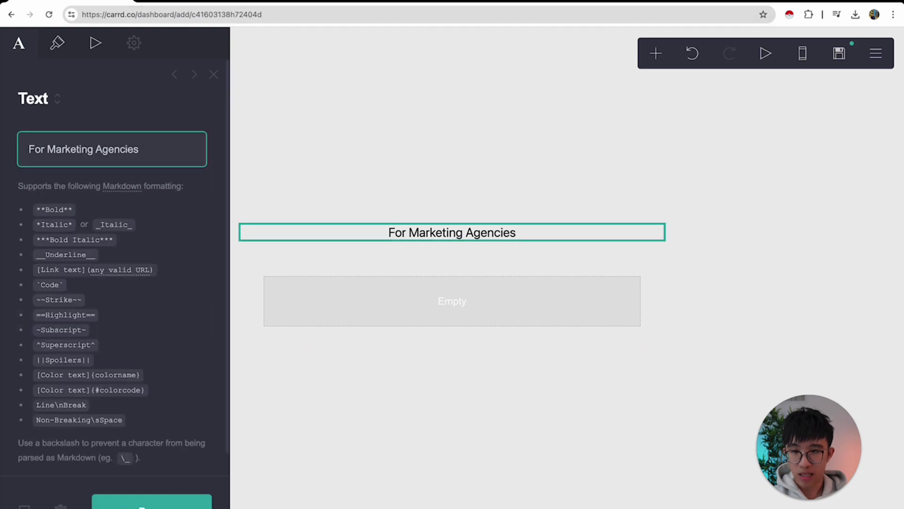
pyautogui.press('super+t')
pyautogui.write('sirens emoji')
pyautogui.press('Return')
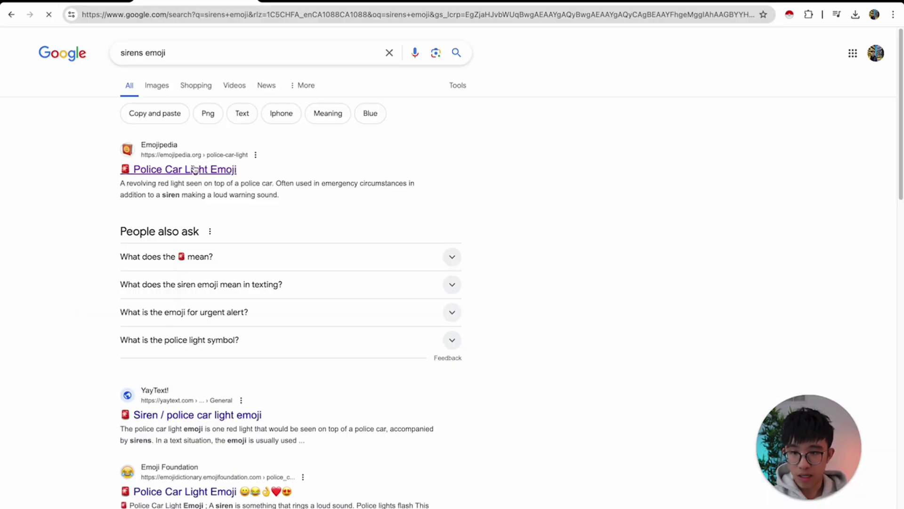
pyautogui.click(194, 170)
pyautogui.click(198, 226)
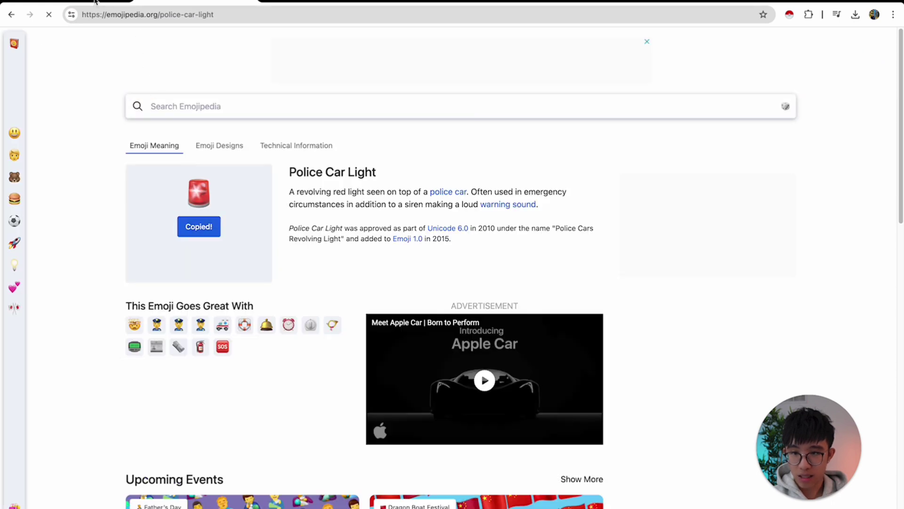
# Step: Return to the Carrd editor and insert the copied siren emoji in front of "For Marketing Agencies"
pyautogui.click(94, 2)
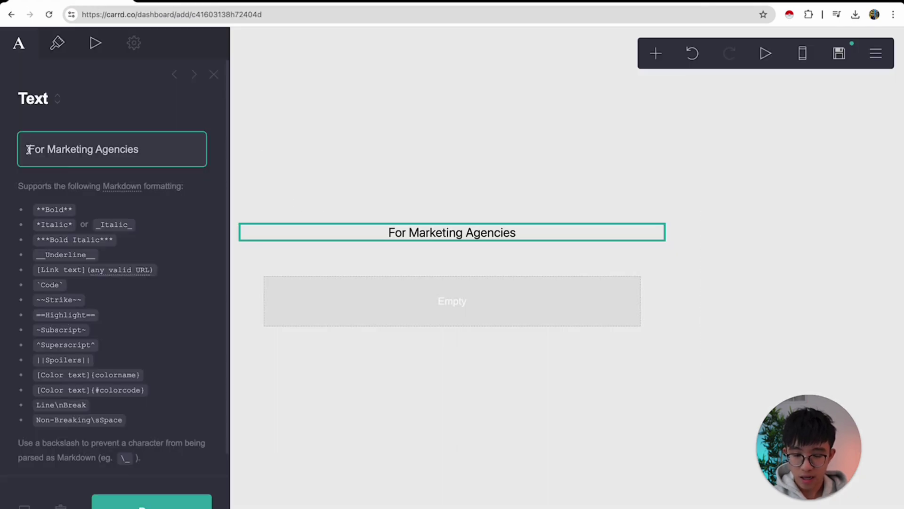
pyautogui.press('super+v')
pyautogui.click(295, 148)
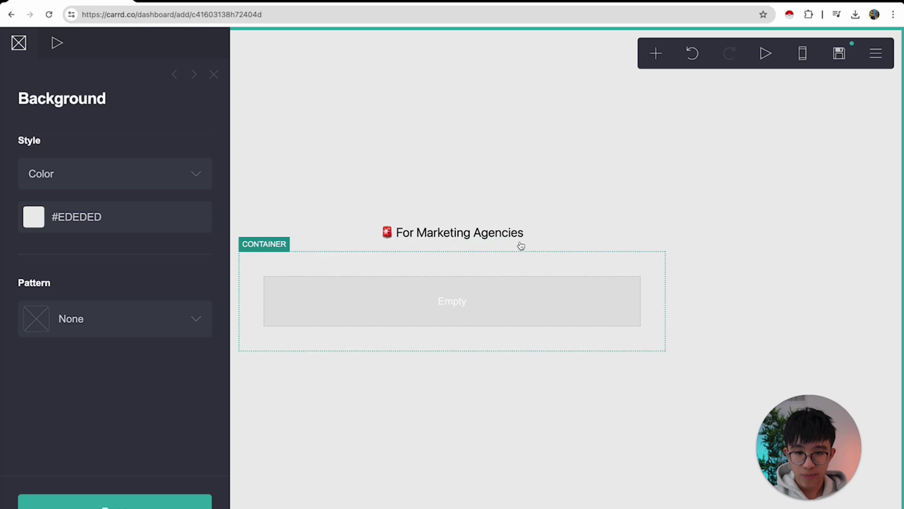
# Step: Add a new text element and place it between the "For Marketing Agencies" line and the empty container
pyautogui.click(651, 57)
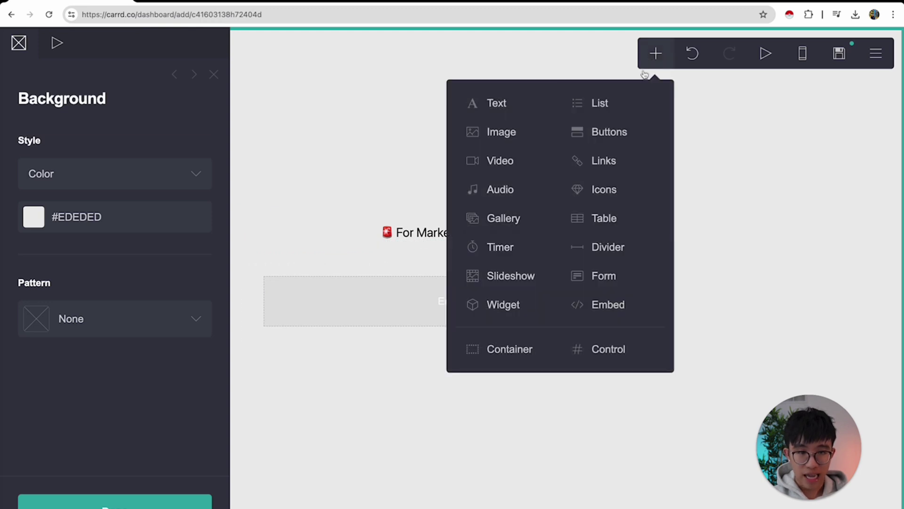
pyautogui.click(531, 107)
pyautogui.moveTo(517, 352); pyautogui.dragTo(512, 234)
pyautogui.click(504, 203)
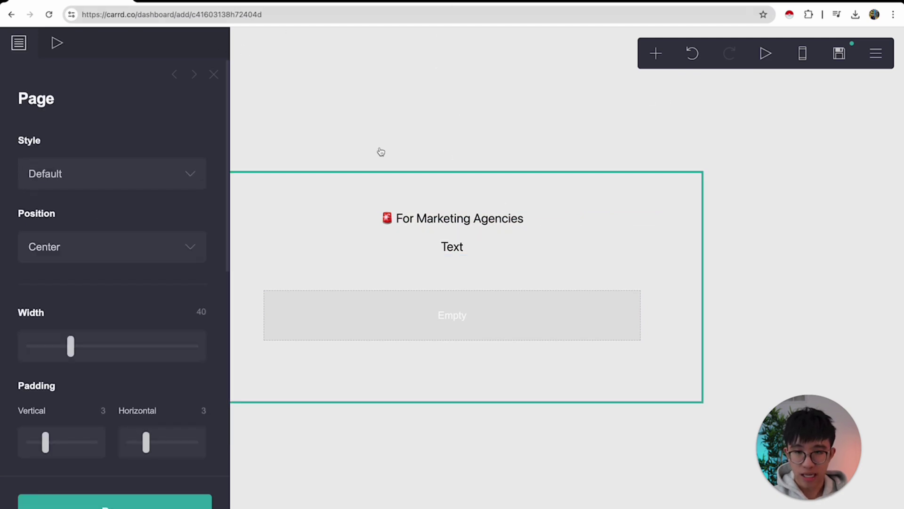
# Step: Set the page's position to Top, its width to Max and the base size of all elements to 24
pyautogui.click(161, 254)
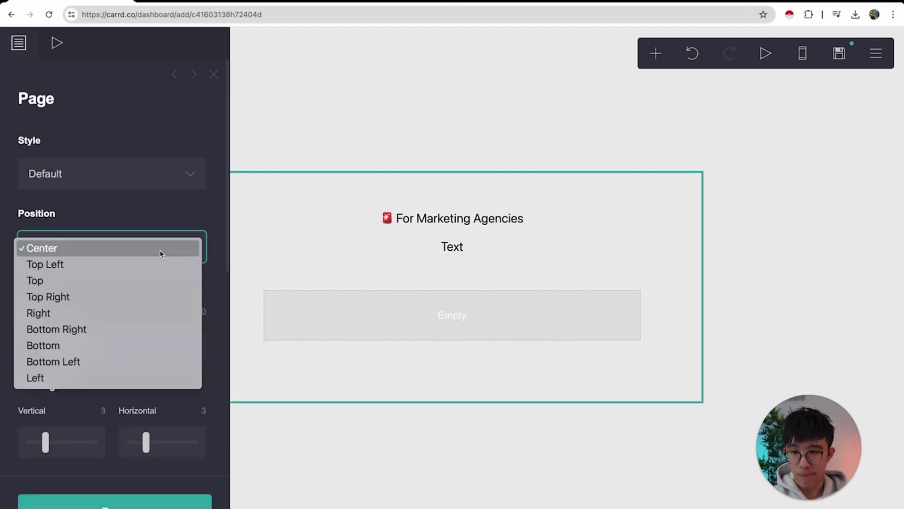
pyautogui.click(149, 280)
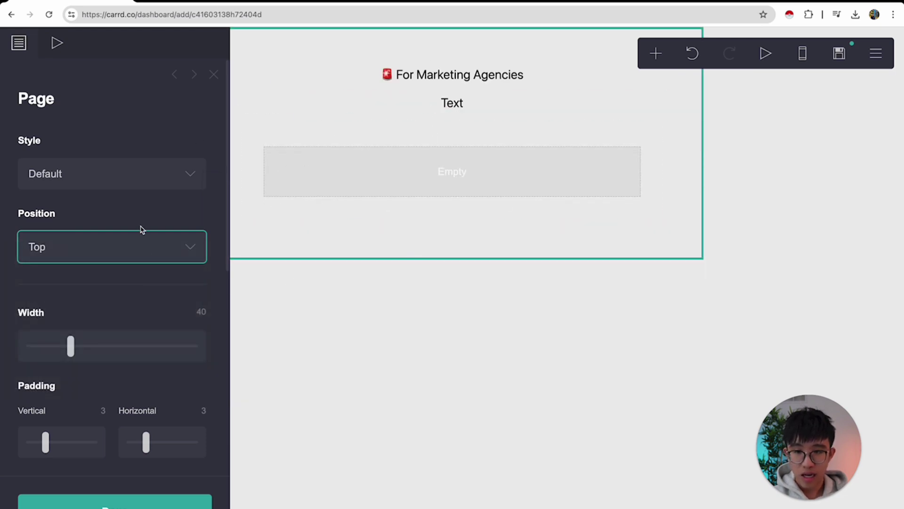
pyautogui.moveTo(85, 345); pyautogui.dragTo(254, 346)
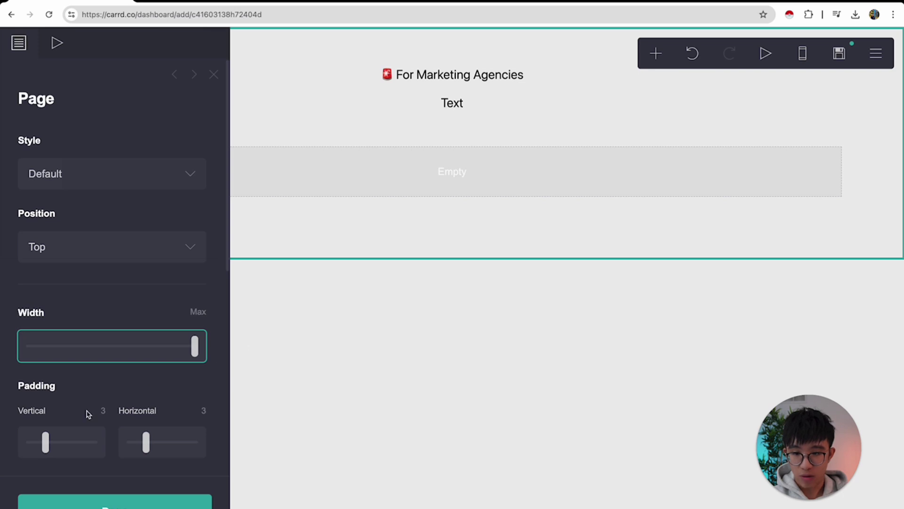
pyautogui.scroll(-5, 115, 414)
pyautogui.moveTo(130, 272); pyautogui.dragTo(213, 264)
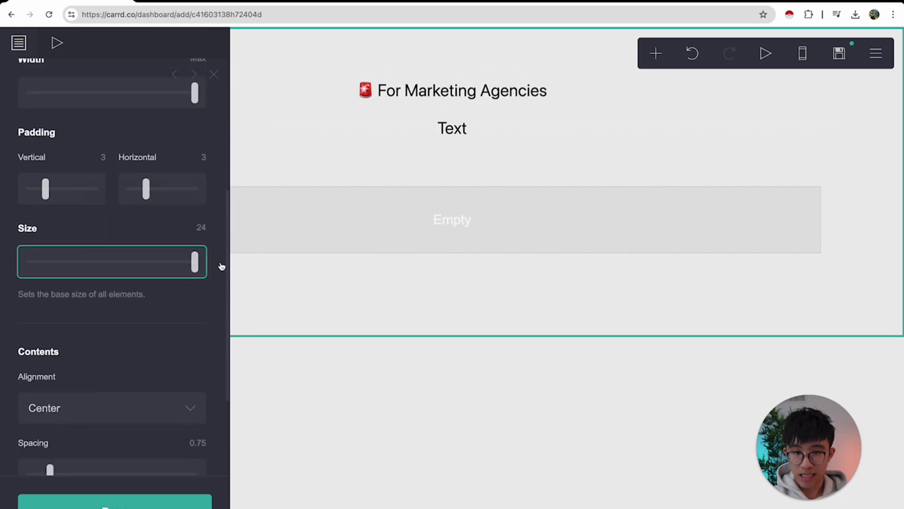
pyautogui.scroll(-3, 137, 366)
pyautogui.scroll(8, 130, 358)
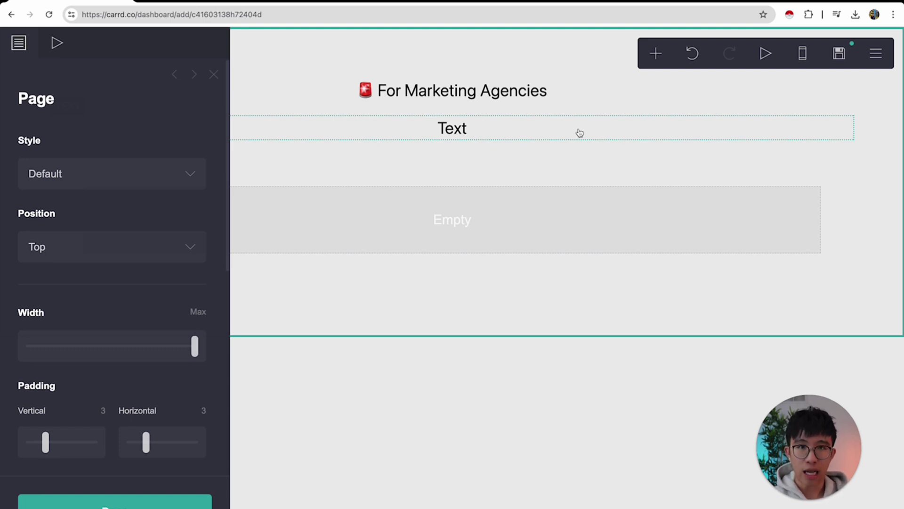
# Step: Replace the placeholder text with the headline "How We Can Generate You 5-20 Sales Calls Every Month On Autopilot"
pyautogui.click(484, 123)
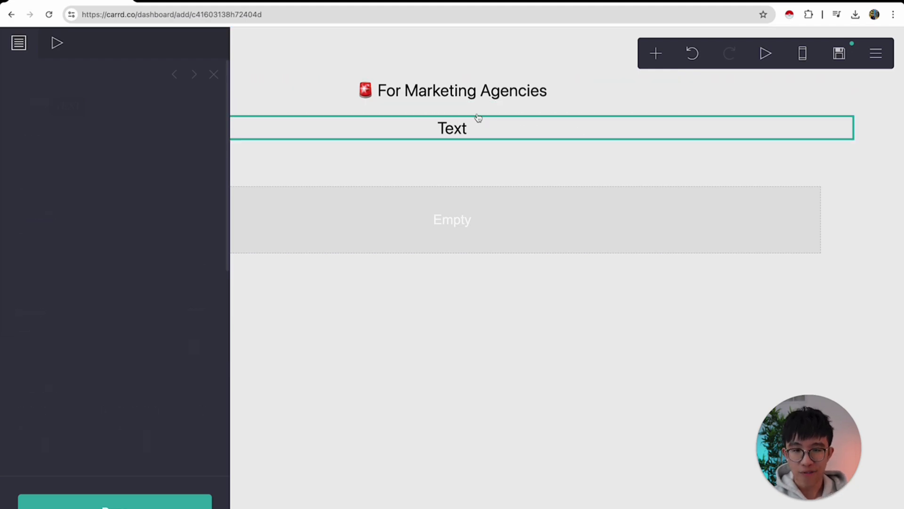
pyautogui.moveTo(137, 151); pyautogui.dragTo(20, 141)
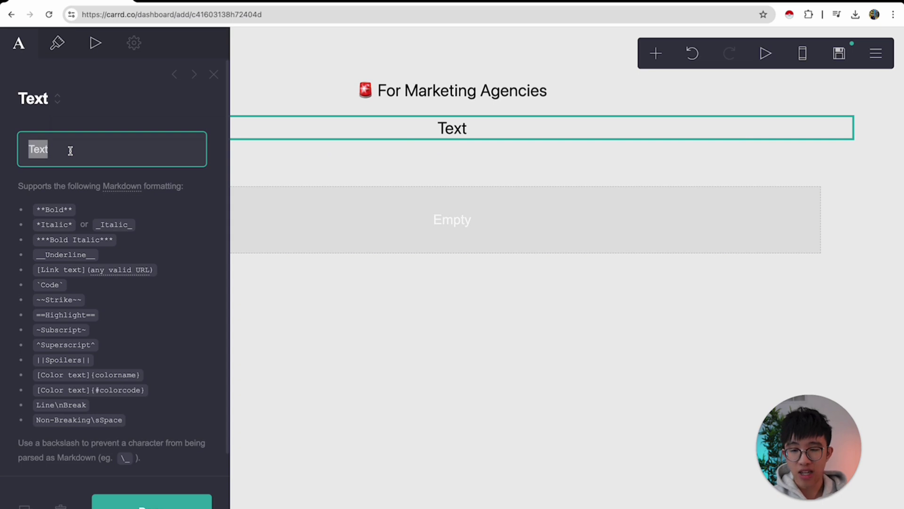
pyautogui.write('How We Can He')
pyautogui.press('BackSpace')
pyautogui.press('BackSpace')
pyautogui.write('Generate You ')
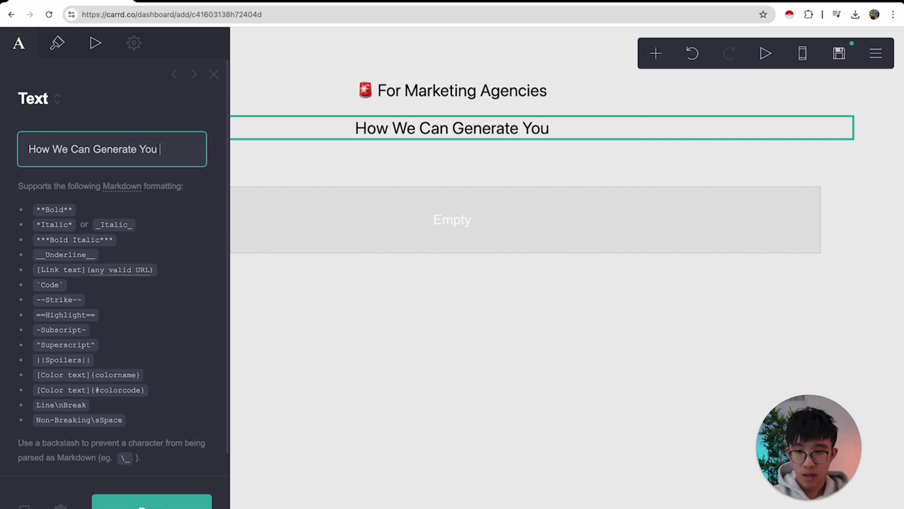
pyautogui.write('5-20 Sale')
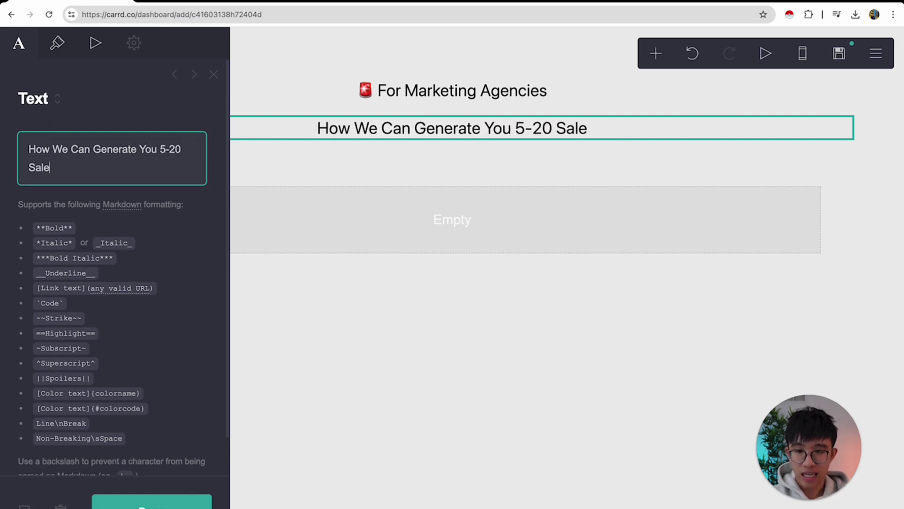
pyautogui.write('s Calls Every ')
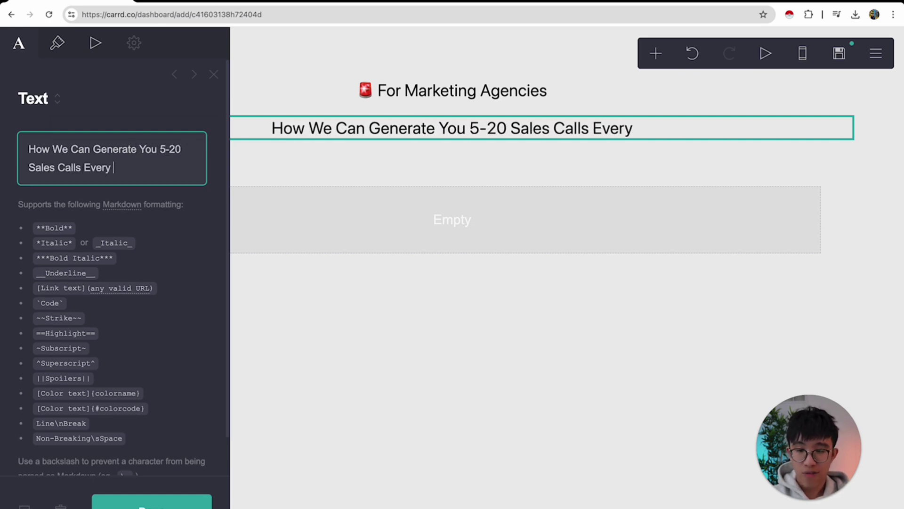
pyautogui.write('Month On A')
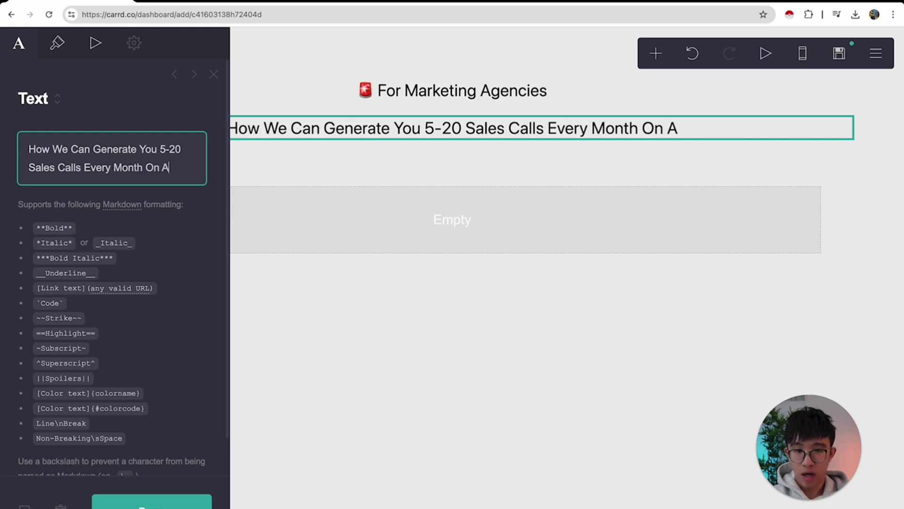
pyautogui.write('utopilot')
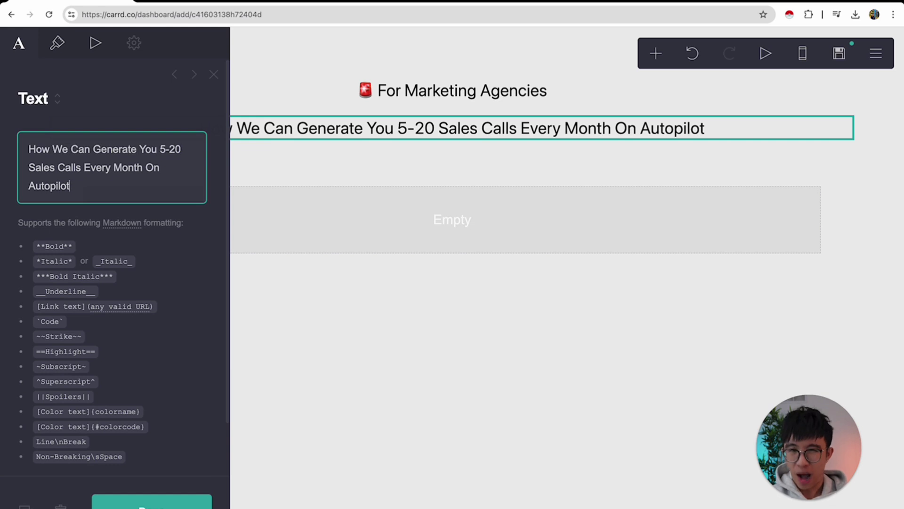
pyautogui.click(317, 146)
pyautogui.click(327, 139)
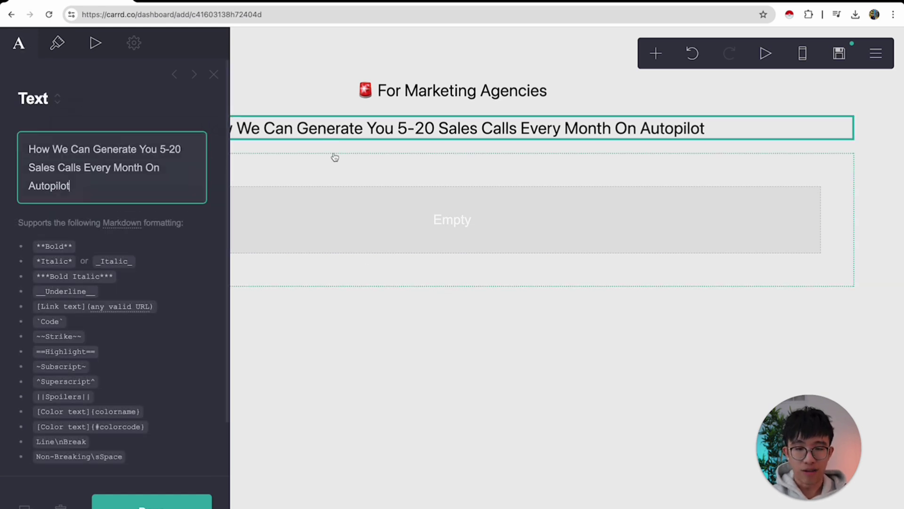
pyautogui.click(387, 331)
pyautogui.click(485, 127)
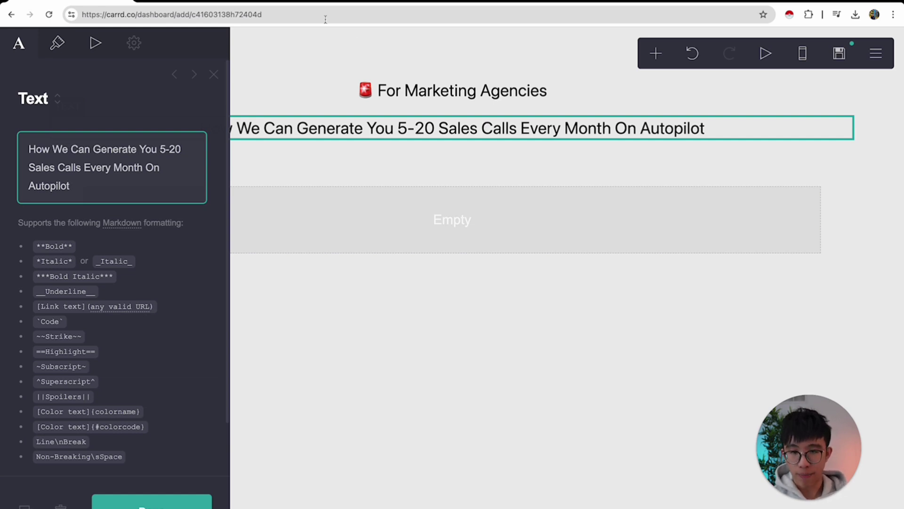
# Step: Style the headline with a text size of 2 and a Heavy weight
pyautogui.click(59, 47)
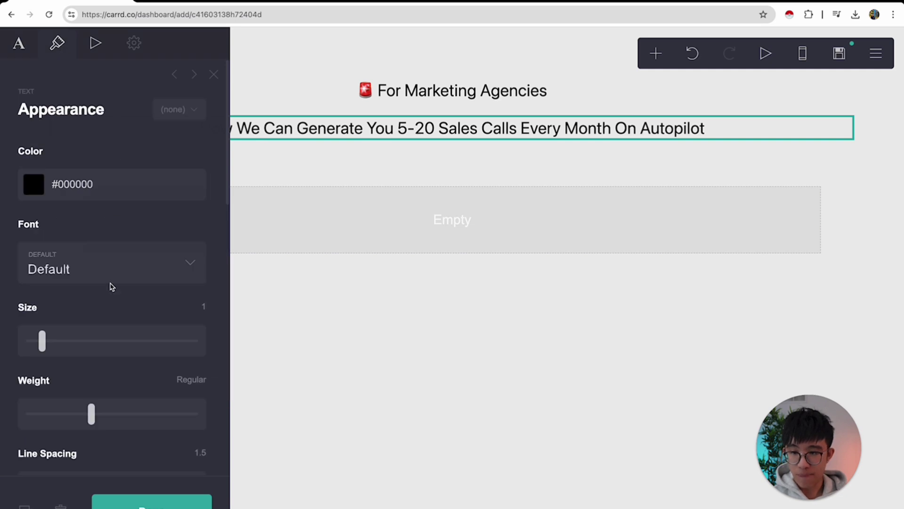
pyautogui.click(144, 272)
pyautogui.click(91, 206)
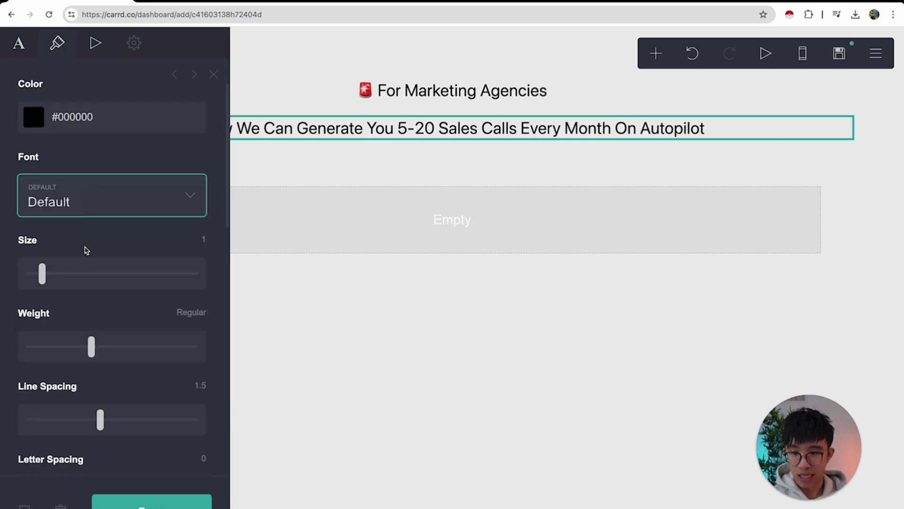
pyautogui.scroll(-1, 91, 239)
pyautogui.moveTo(49, 240)
pyautogui.mouseDown()
pyautogui.moveTo(75, 239)
pyautogui.moveTo(55, 239)
pyautogui.mouseUp()
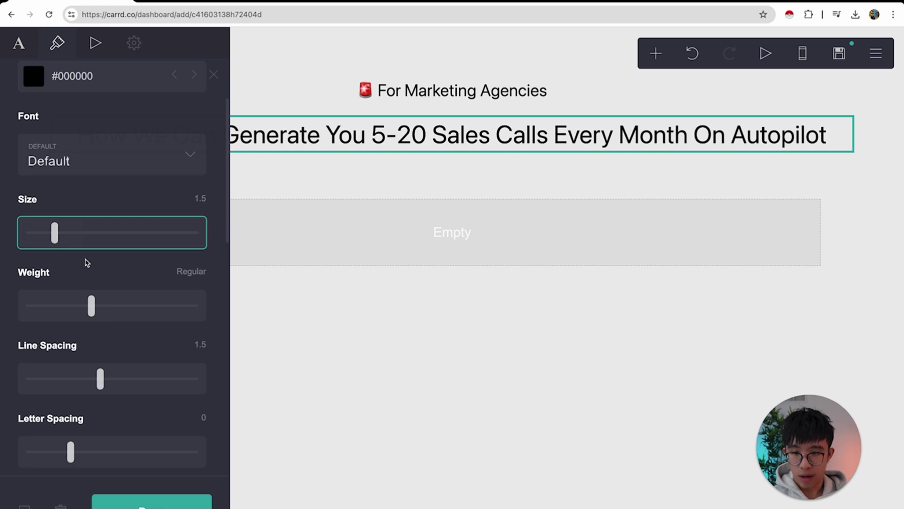
pyautogui.moveTo(101, 321); pyautogui.dragTo(192, 298)
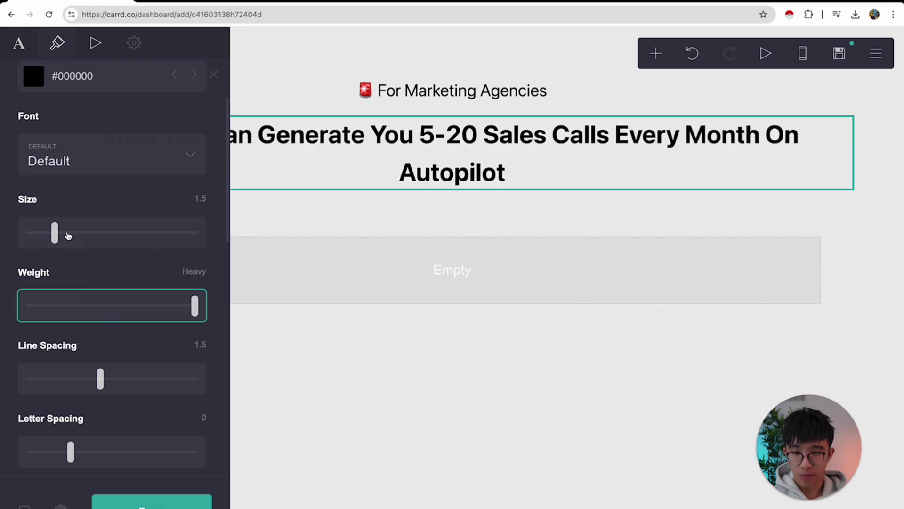
pyautogui.moveTo(60, 236); pyautogui.dragTo(69, 235)
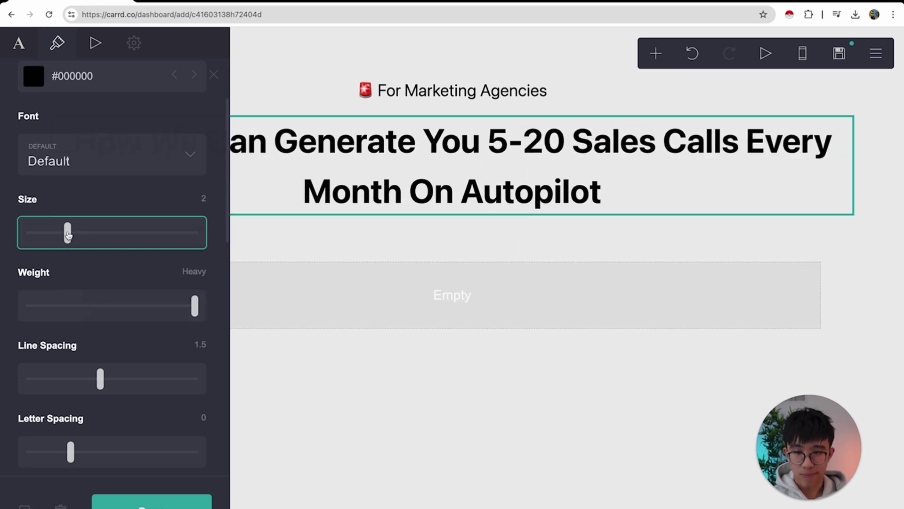
# Step: Set the text size of the "For Marketing Agencies" line to 1.25, keeping the Regular weight
pyautogui.click(462, 89)
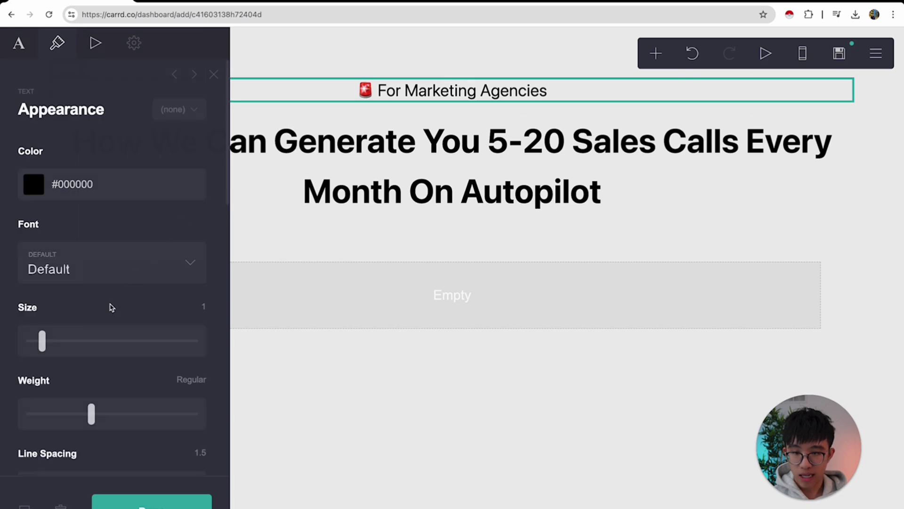
pyautogui.click(47, 343)
pyautogui.moveTo(47, 343); pyautogui.dragTo(57, 360)
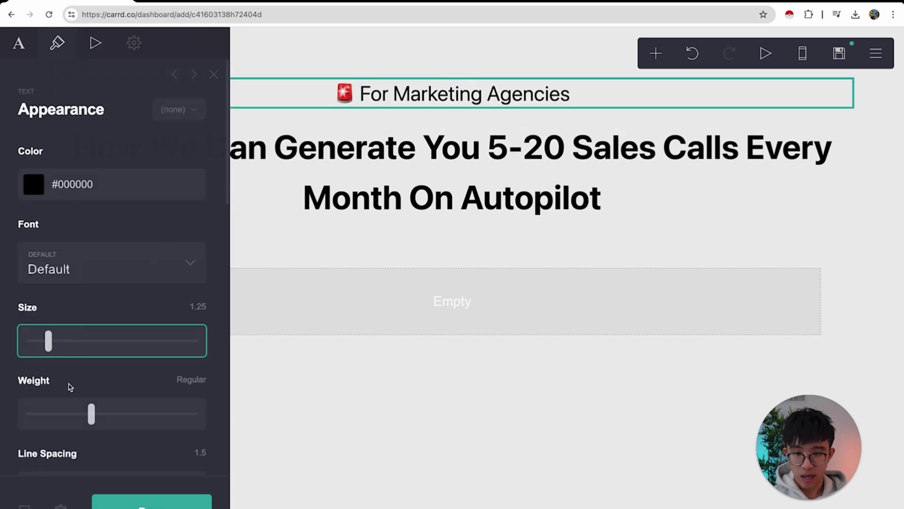
pyautogui.moveTo(80, 415)
pyautogui.mouseDown()
pyautogui.moveTo(51, 414)
pyautogui.moveTo(92, 415)
pyautogui.mouseUp()
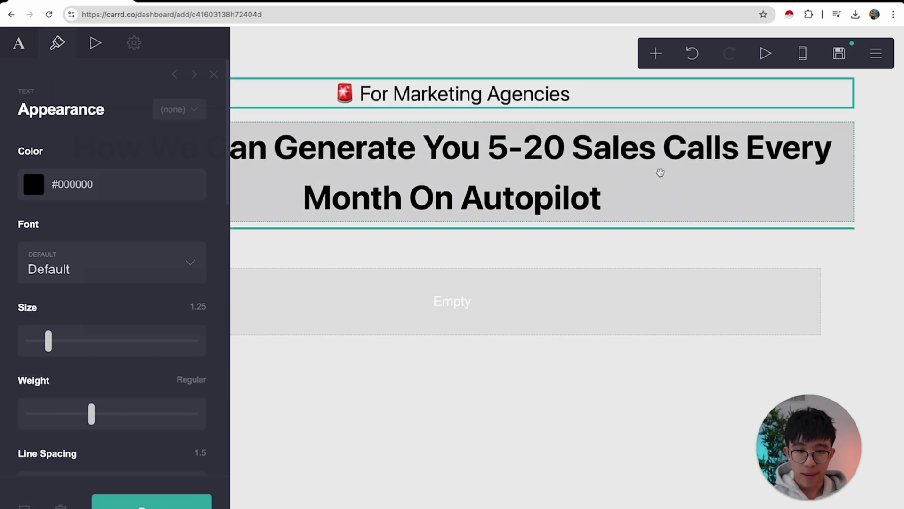
pyautogui.click(860, 198)
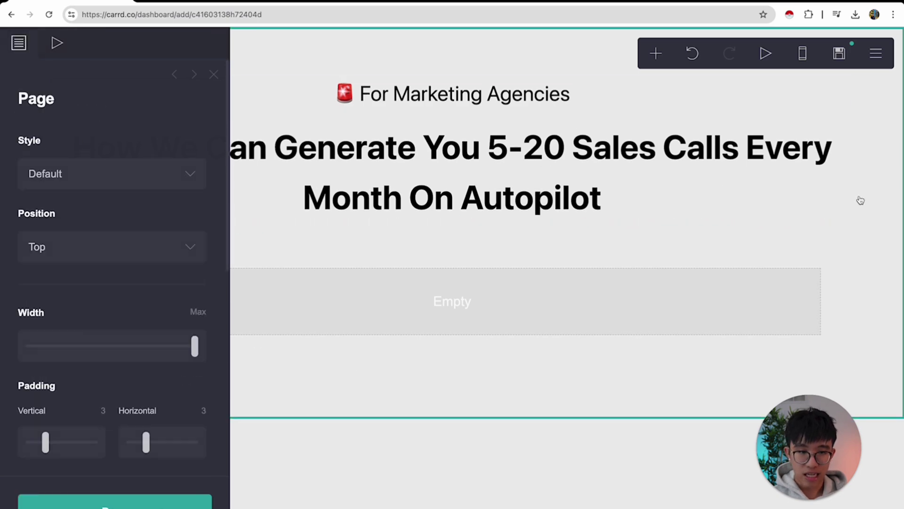
# Step: Duplicate the "For Marketing Agencies" line and move the copy between the headline and the empty container
pyautogui.click(673, 99)
pyautogui.click(24, 506)
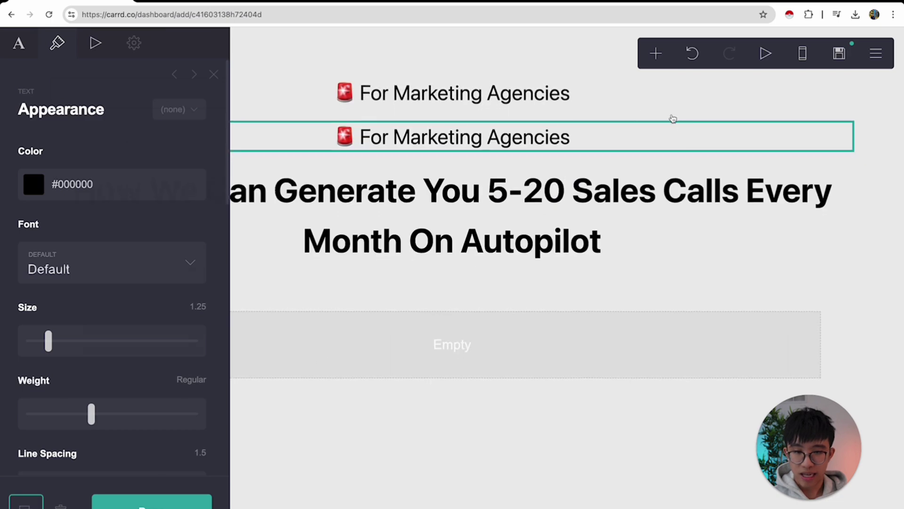
pyautogui.moveTo(492, 135); pyautogui.dragTo(498, 260)
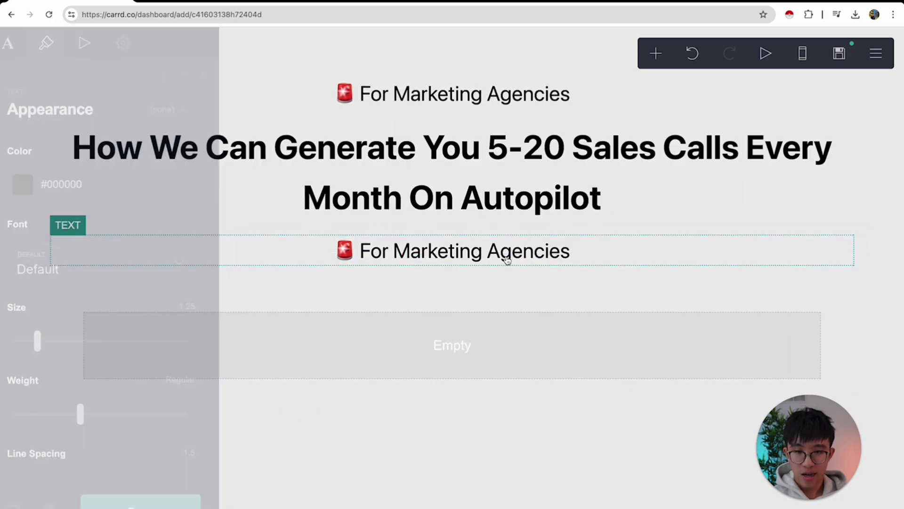
# Step: Change the duplicated line below the headline to "Without relying on word of mouth or spending a dollar on paid ads" and finish editing
pyautogui.click(458, 247)
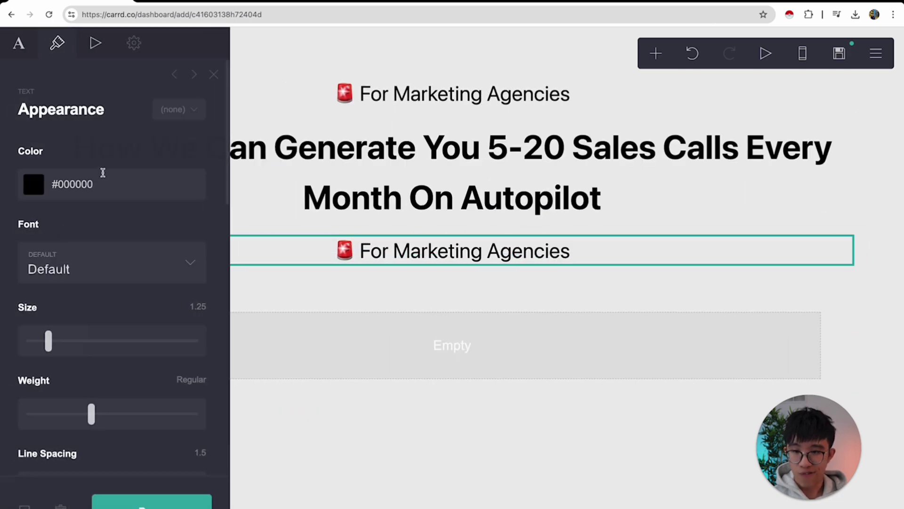
pyautogui.click(18, 43)
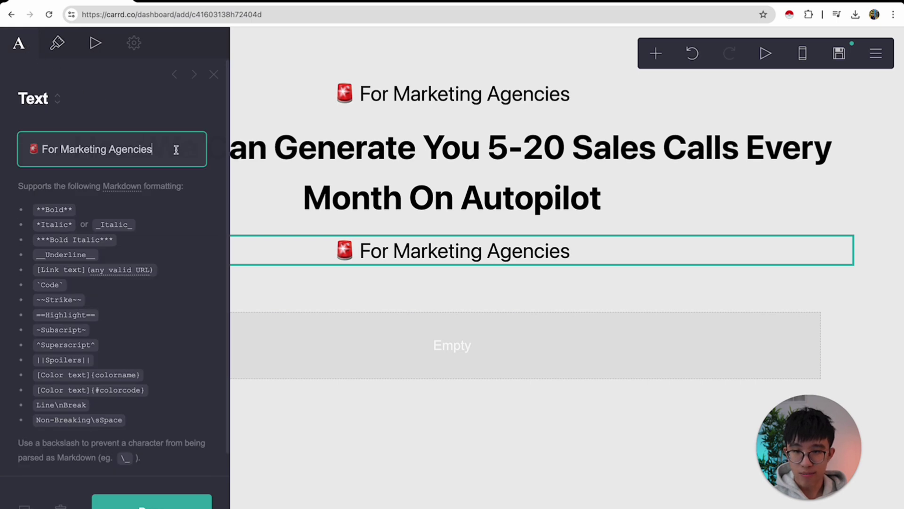
pyautogui.moveTo(176, 150); pyautogui.dragTo(1, 133)
pyautogui.write('Without ')
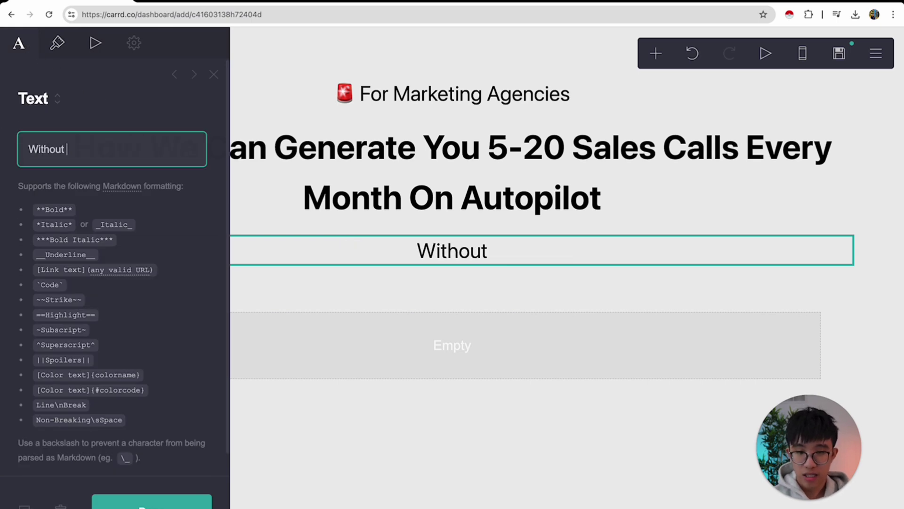
pyautogui.write('relying on w')
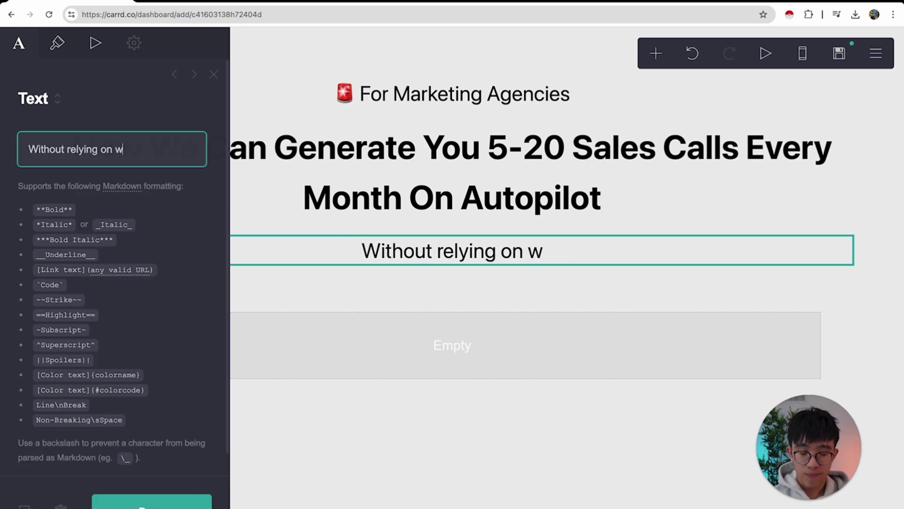
pyautogui.write('ord of mouth or sp[end')
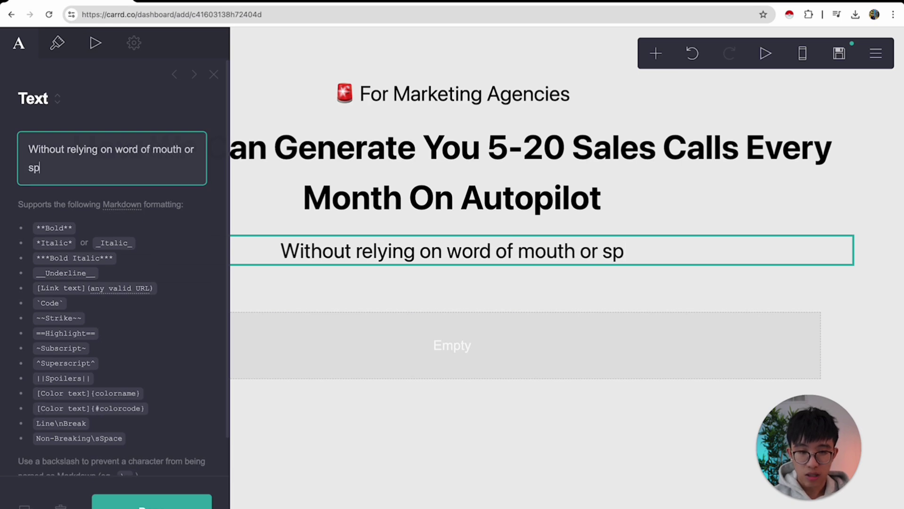
pyautogui.press('BackSpace')
pyautogui.press('BackSpace')
pyautogui.press('BackSpace')
pyautogui.press('BackSpace')
pyautogui.write('ending ')
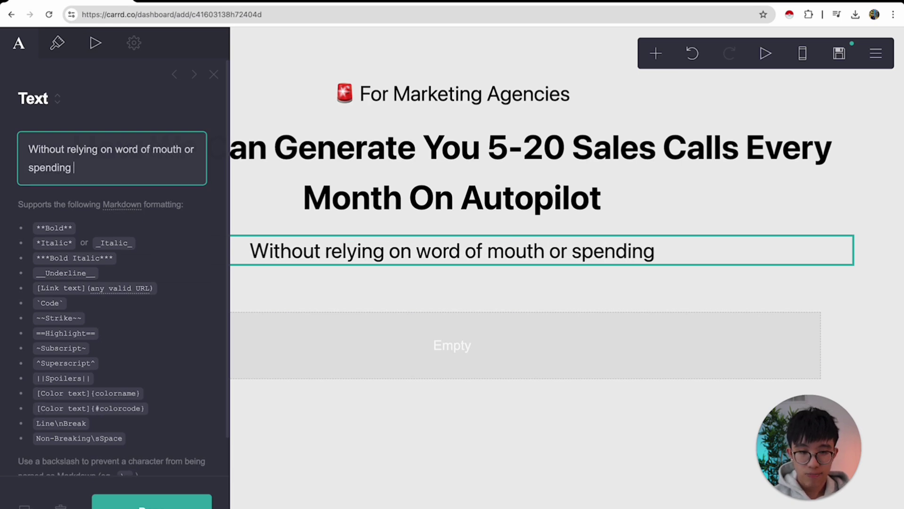
pyautogui.write('a dollar on paid ads')
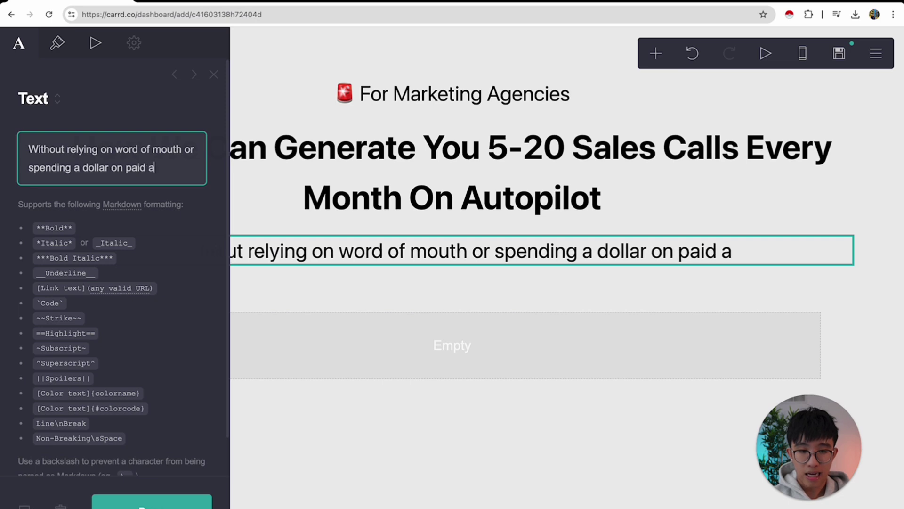
pyautogui.click(583, 197)
pyautogui.click(813, 300)
pyautogui.scroll(1, 735, 236)
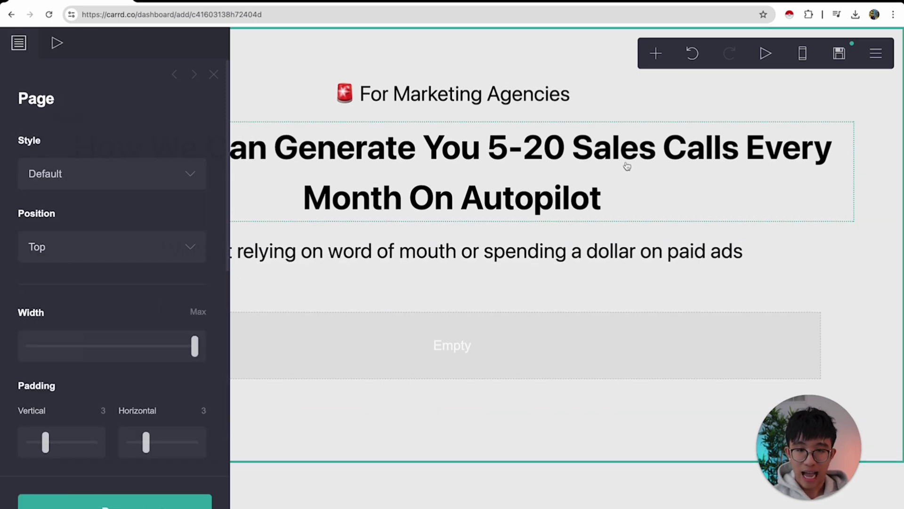
pyautogui.click(203, 500)
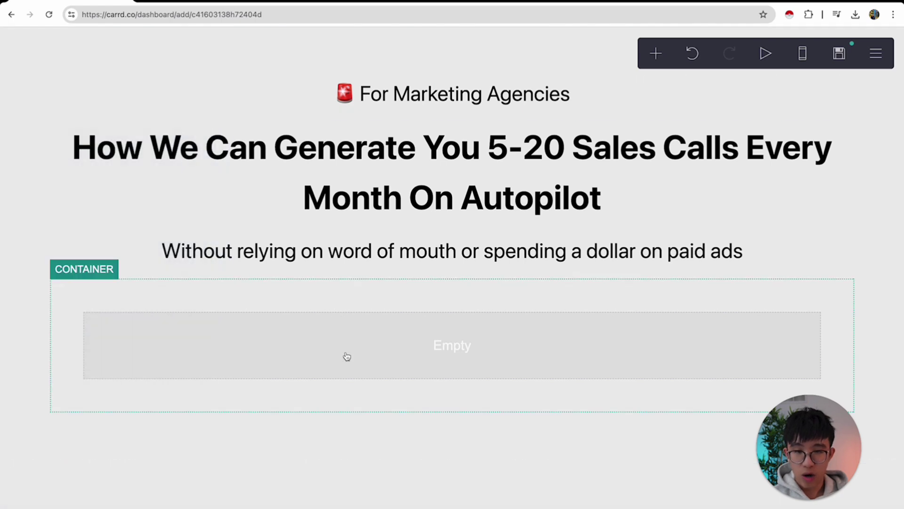
# Step: Add a video element and place it in the empty container below the subheadline
pyautogui.click(656, 53)
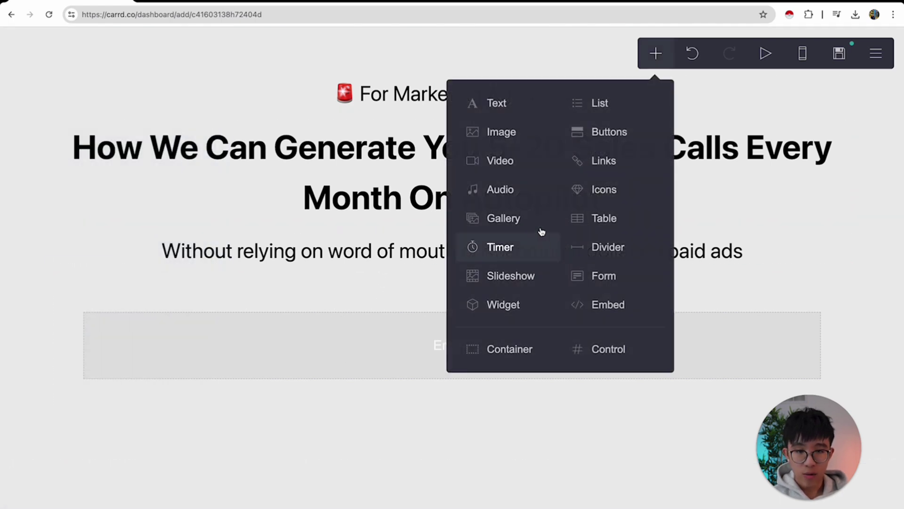
pyautogui.click(504, 160)
pyautogui.moveTo(436, 363); pyautogui.dragTo(462, 209)
pyautogui.scroll(-6, 135, 317)
pyautogui.scroll(6, 136, 306)
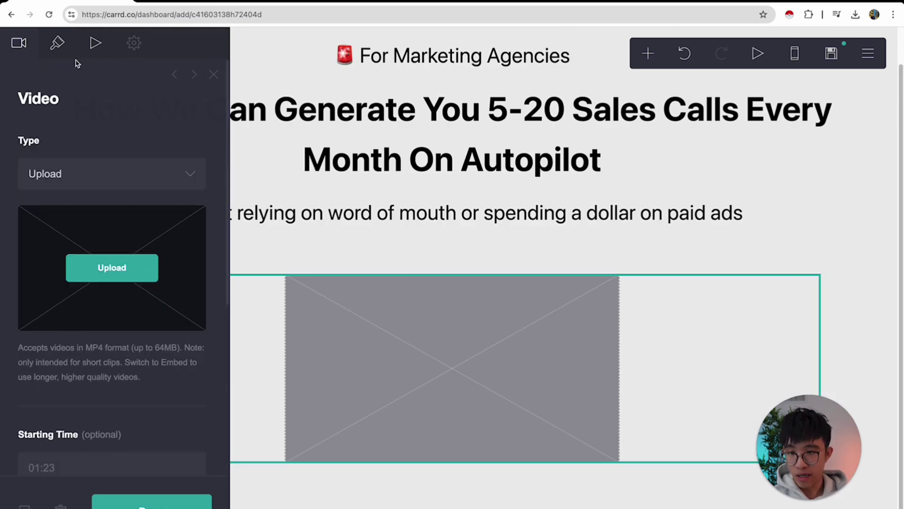
# Step: Examine the URL formats accepted by the video's Embed type, and return the type to Upload
pyautogui.click(104, 178)
pyautogui.click(91, 190)
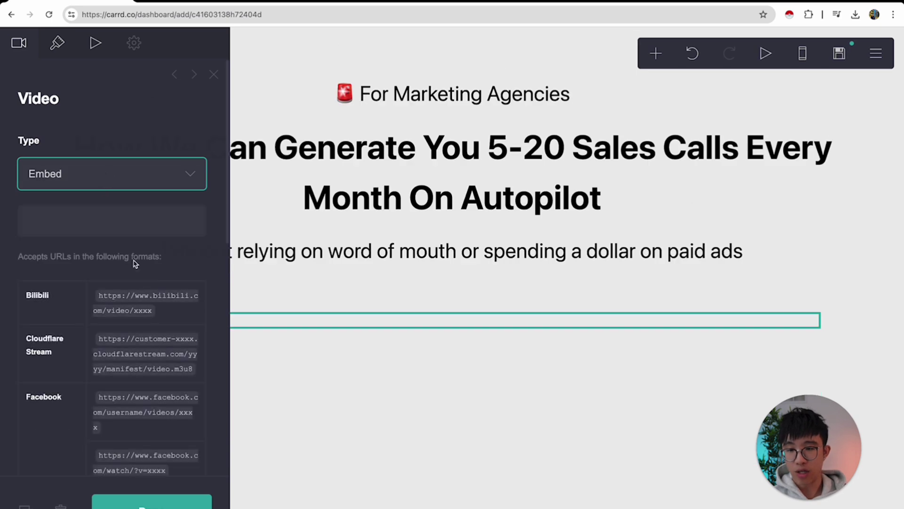
pyautogui.scroll(-10, 111, 346)
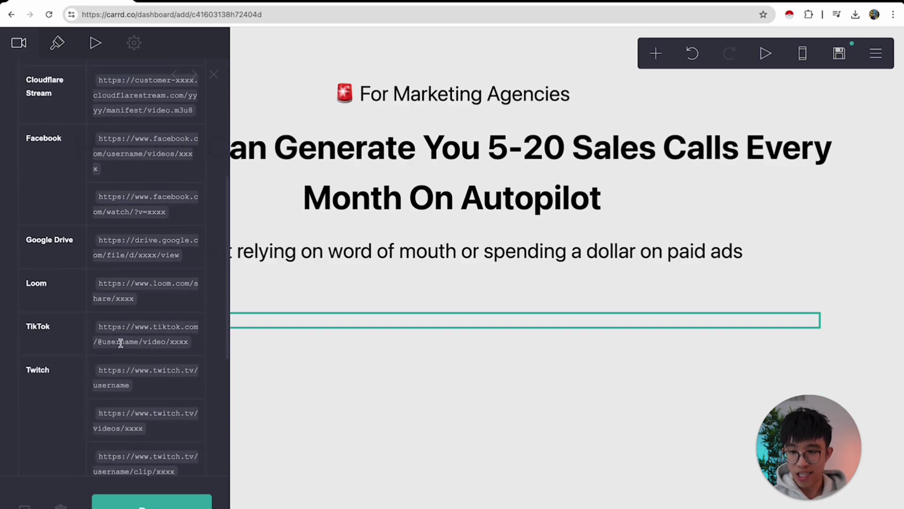
pyautogui.scroll(-2, 160, 417)
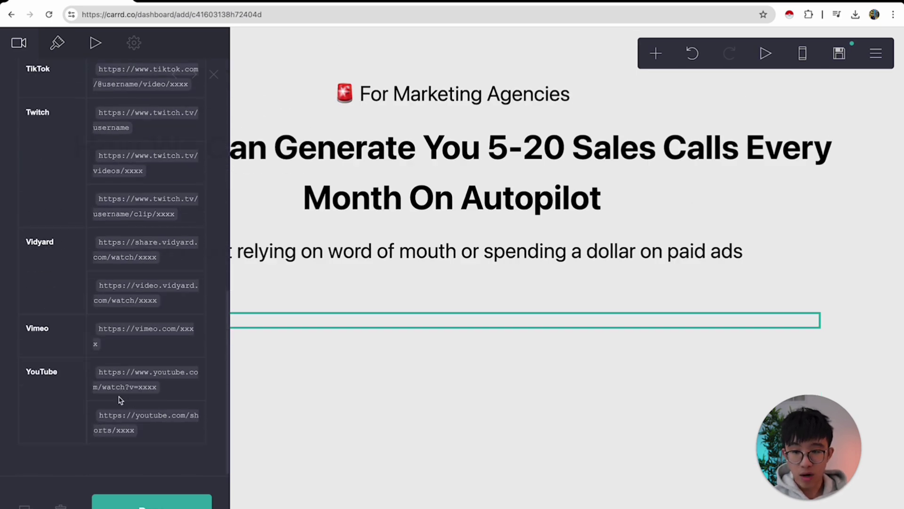
pyautogui.scroll(12, 160, 361)
pyautogui.click(61, 52)
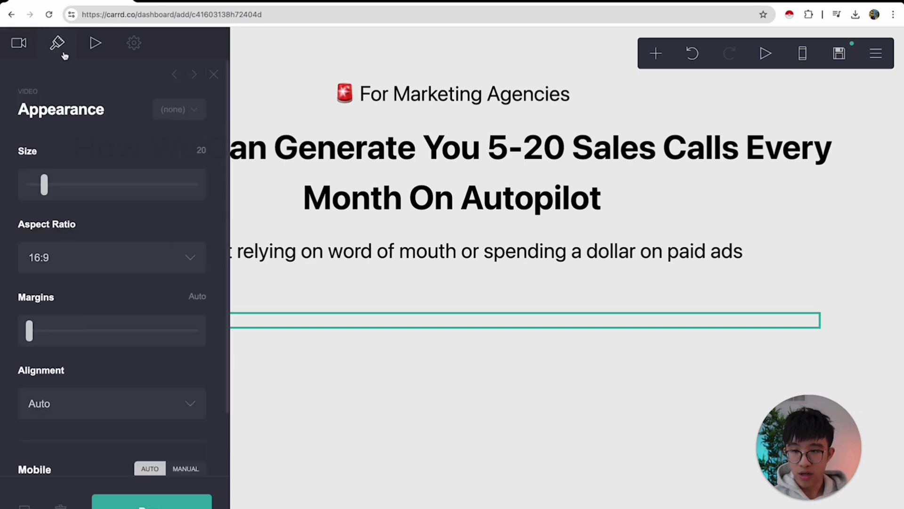
pyautogui.click(19, 42)
pyautogui.click(106, 166)
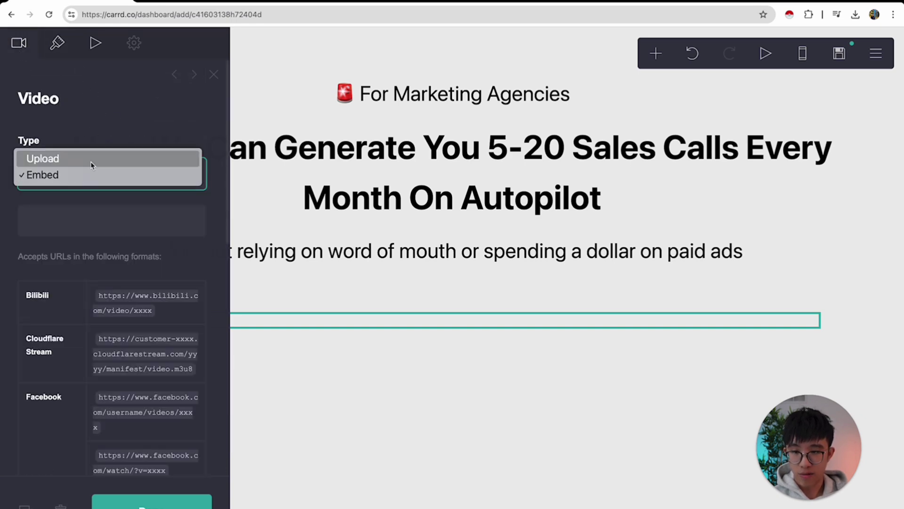
pyautogui.click(95, 157)
# Step: Enlarge the video until it fills the full width of the container, and finish editing it
pyautogui.click(57, 47)
pyautogui.moveTo(45, 184); pyautogui.dragTo(204, 190)
pyautogui.click(374, 250)
pyautogui.click(879, 202)
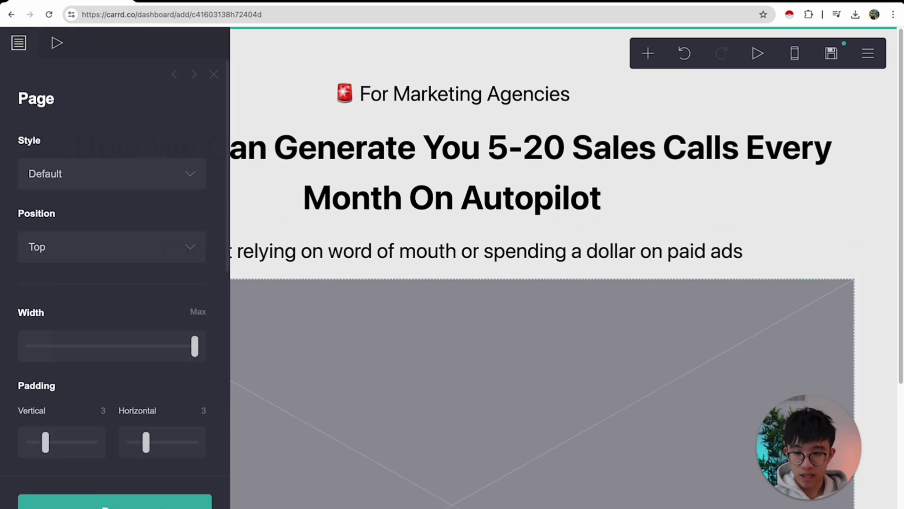
pyautogui.press('Escape')
pyautogui.scroll(-3, 564, 234)
pyautogui.scroll(3, 549, 233)
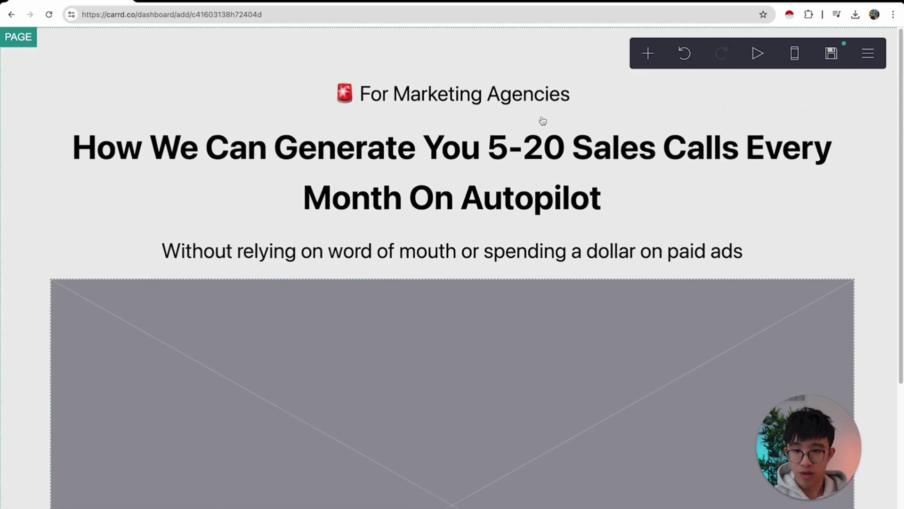
# Step: Add a button below the video and label it "Setup Strategy Call"
pyautogui.scroll(-5, 511, 233)
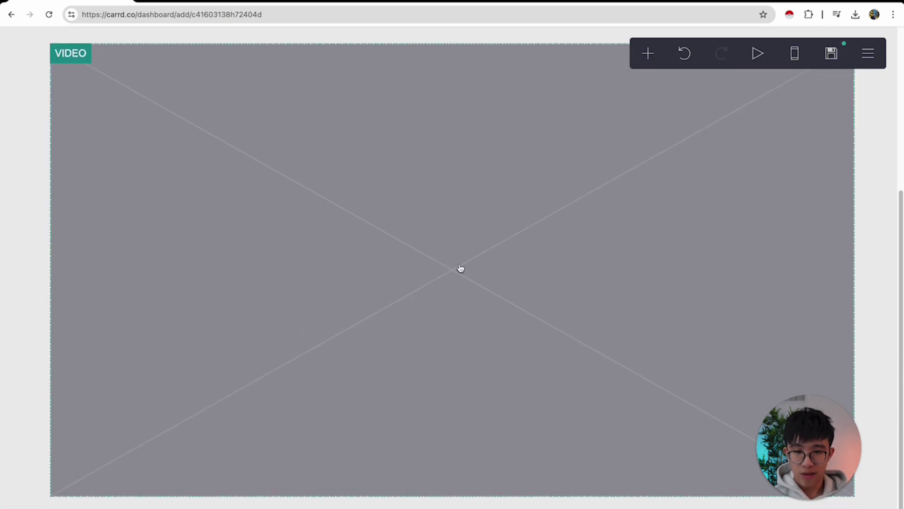
pyautogui.click(649, 63)
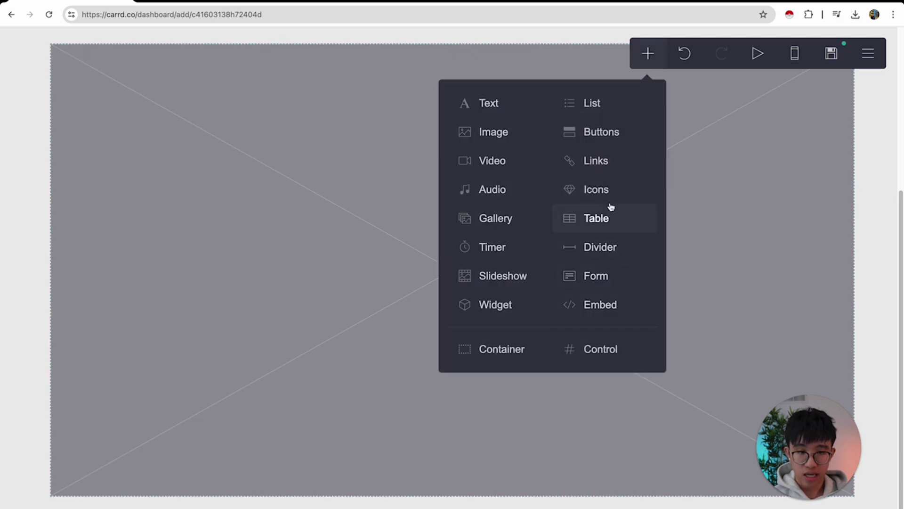
pyautogui.click(599, 138)
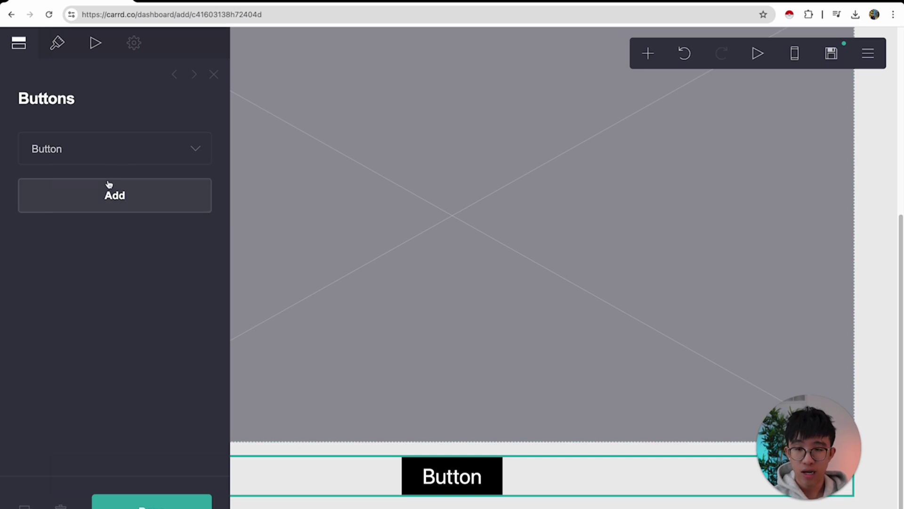
pyautogui.click(113, 159)
pyautogui.click(99, 217)
pyautogui.moveTo(99, 216); pyautogui.dragTo(15, 217)
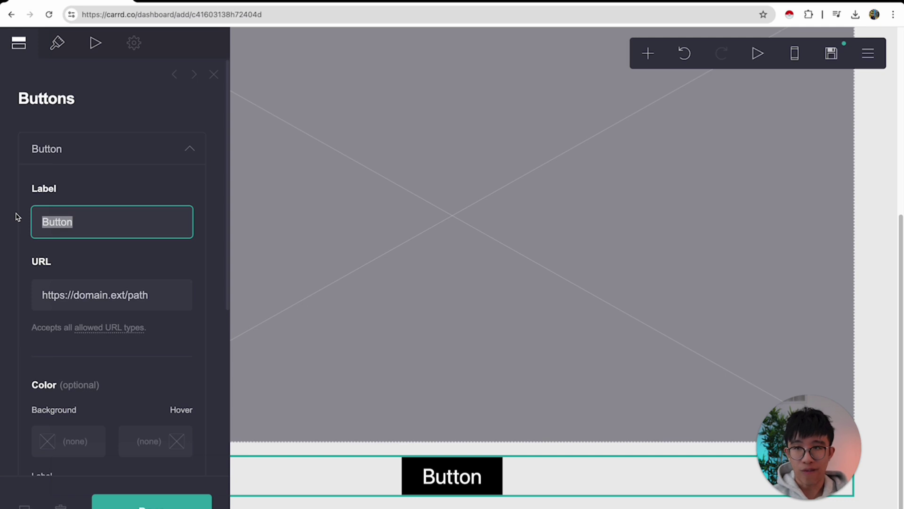
pyautogui.write('Setup Strategy Call')
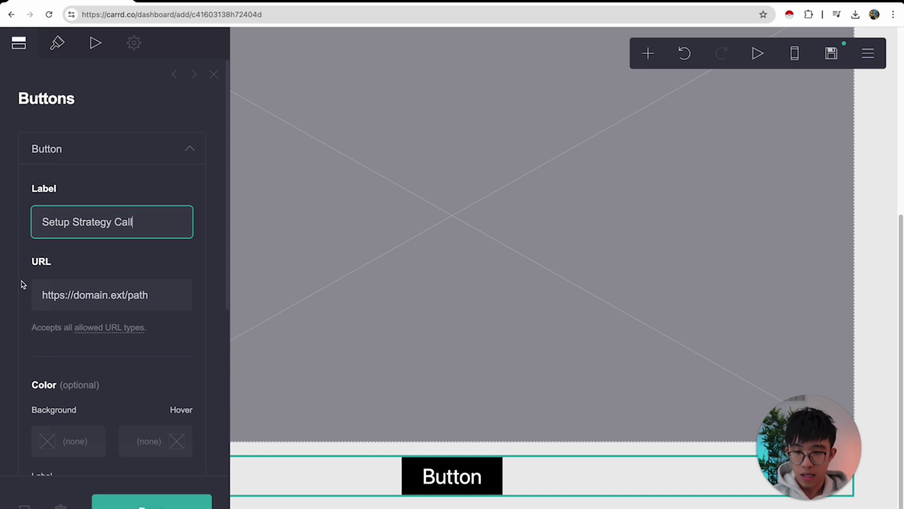
pyautogui.click(69, 297)
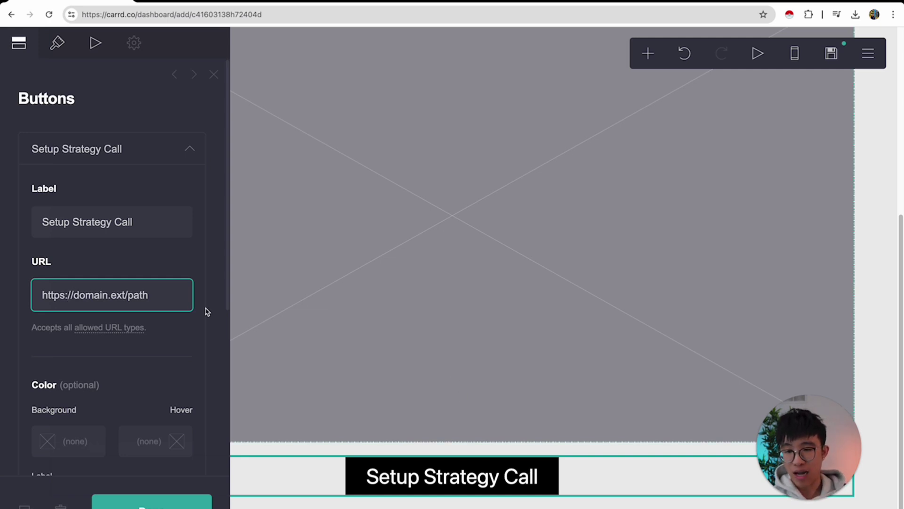
pyautogui.scroll(-5, 141, 343)
pyautogui.scroll(5, 116, 206)
# Step: Set the button's width to 15.625, its height to 3 and its corner rounding to 0.5
pyautogui.click(57, 43)
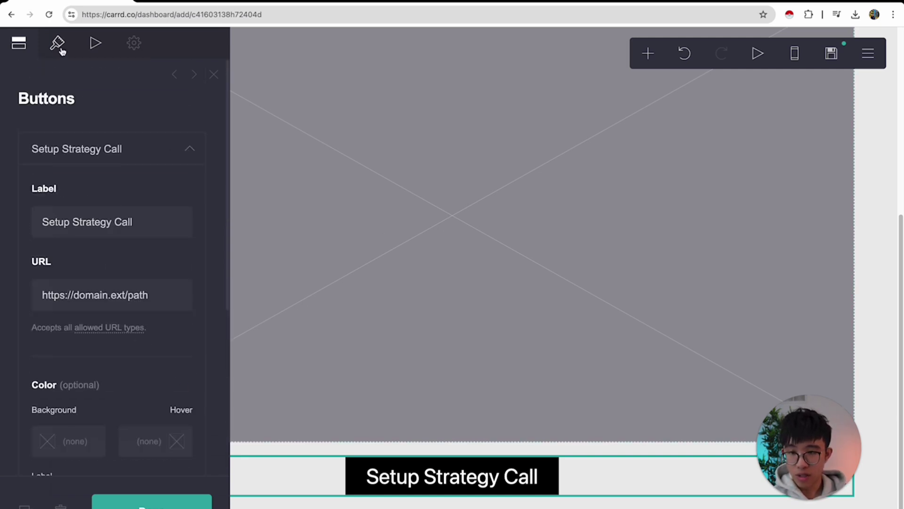
pyautogui.scroll(-10, 116, 284)
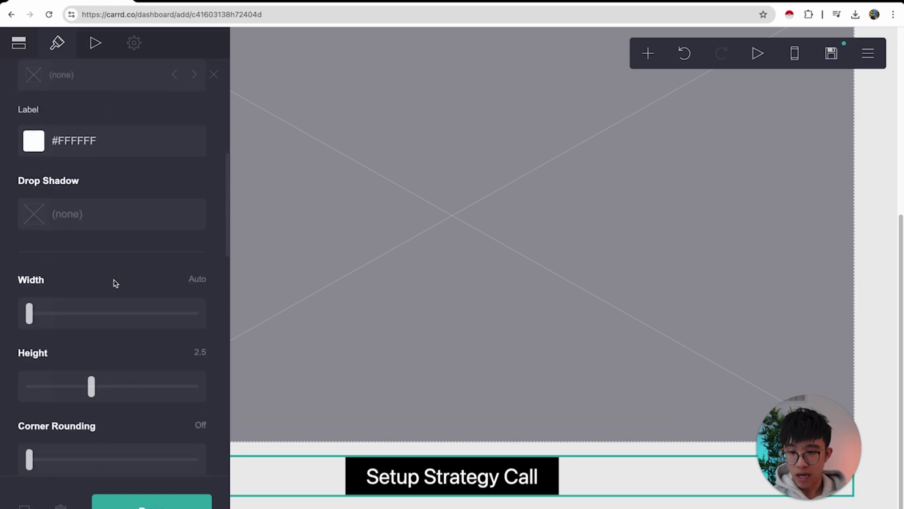
pyautogui.moveTo(39, 210); pyautogui.dragTo(110, 205)
pyautogui.moveTo(91, 273); pyautogui.dragTo(112, 278)
pyautogui.moveTo(29, 351); pyautogui.dragTo(65, 349)
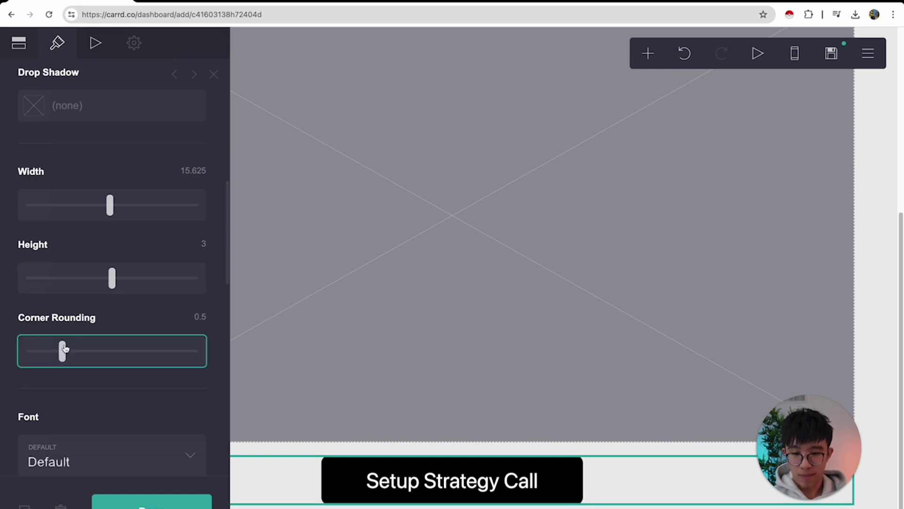
# Step: Set the button label's text size to 1.5 and its weight to Bold, and leave the button settings
pyautogui.click(26, 55)
pyautogui.scroll(5, 129, 273)
pyautogui.scroll(-5, 129, 269)
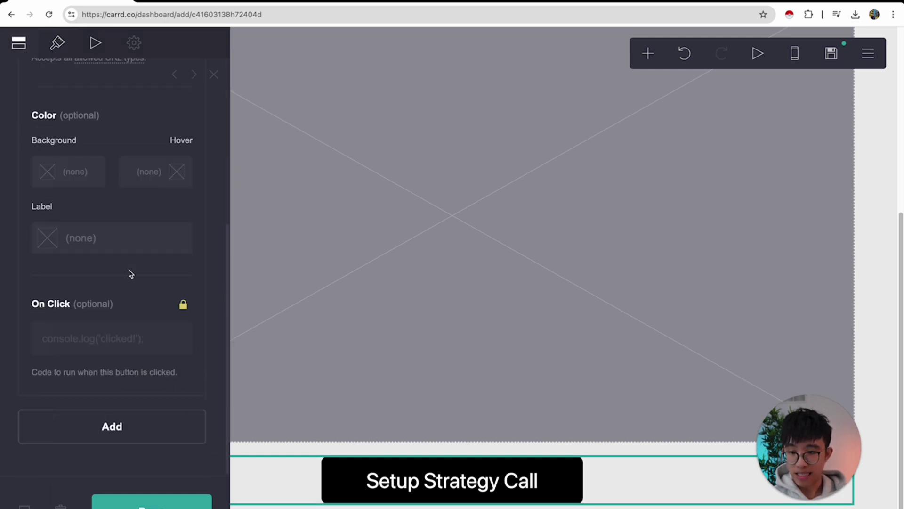
pyautogui.click(57, 43)
pyautogui.scroll(-10, 105, 337)
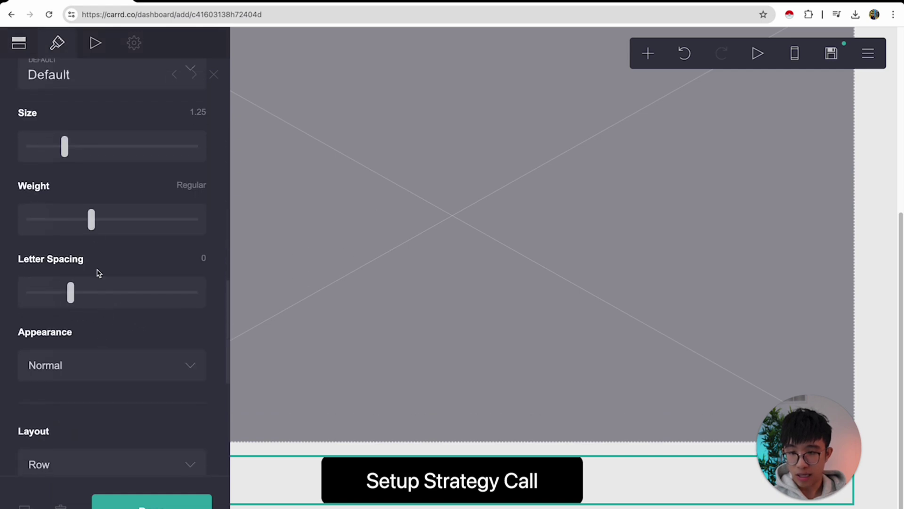
pyautogui.moveTo(75, 142); pyautogui.dragTo(76, 146)
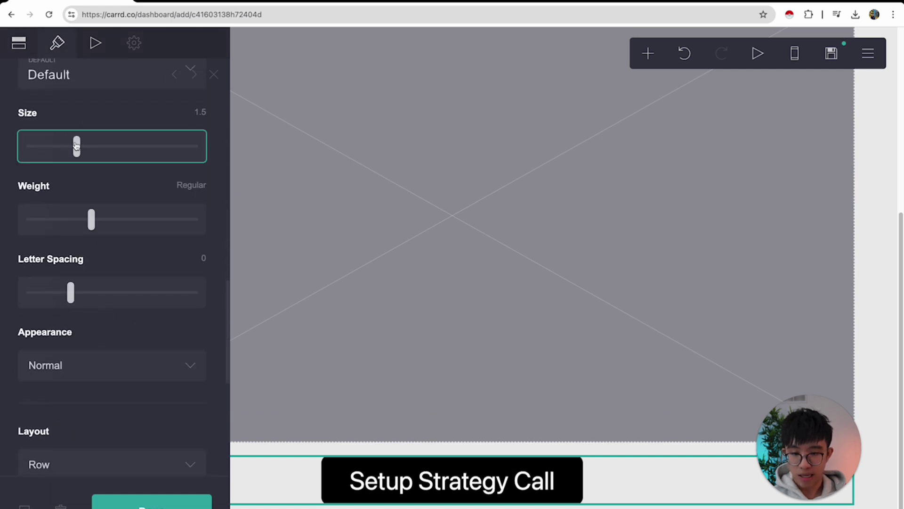
pyautogui.moveTo(93, 213); pyautogui.dragTo(158, 216)
pyautogui.click(723, 496)
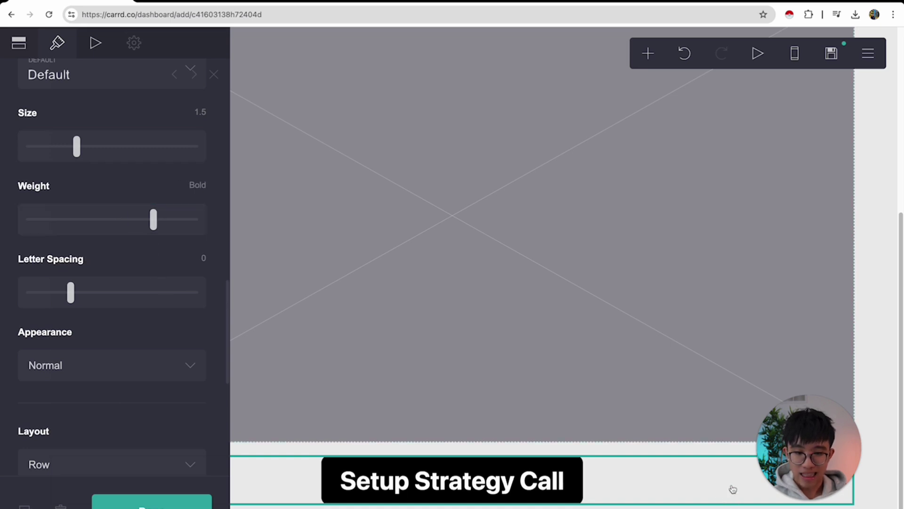
pyautogui.click(871, 337)
pyautogui.scroll(5, 735, 356)
pyautogui.scroll(-6, 659, 348)
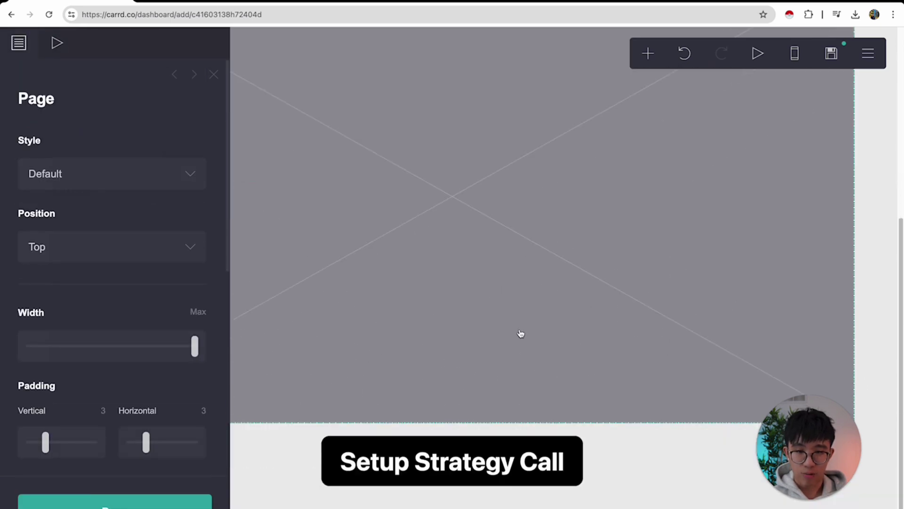
# Step: Begin publishing the site with "test123456789" as both its title and its description
pyautogui.click(831, 53)
pyautogui.click(155, 177)
pyautogui.write('test123456789')
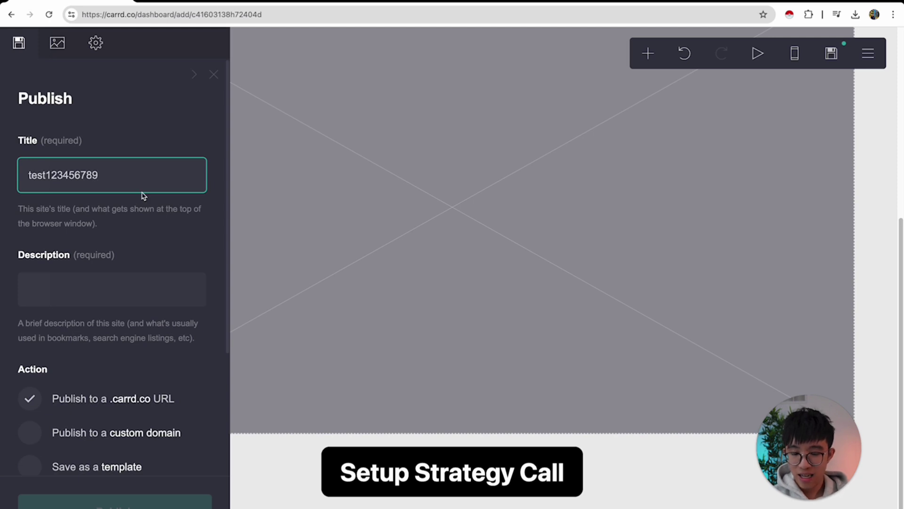
pyautogui.hotkey('ctrl', 'a')
pyautogui.hotkey('ctrl', 'c')
pyautogui.click(115, 291)
pyautogui.hotkey('ctrl', 'v')
pyautogui.scroll(-4, 113, 311)
pyautogui.click(95, 374)
pyautogui.hotkey('ctrl', 'v')
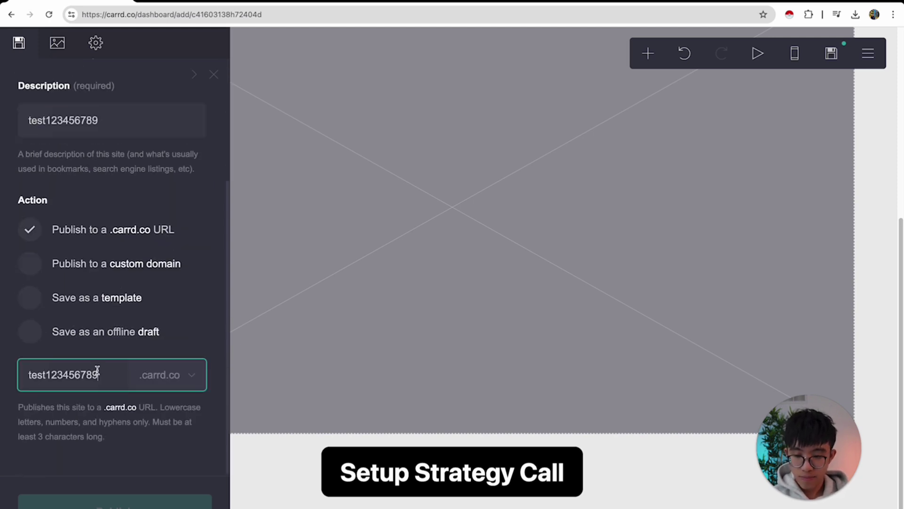
pyautogui.click(177, 438)
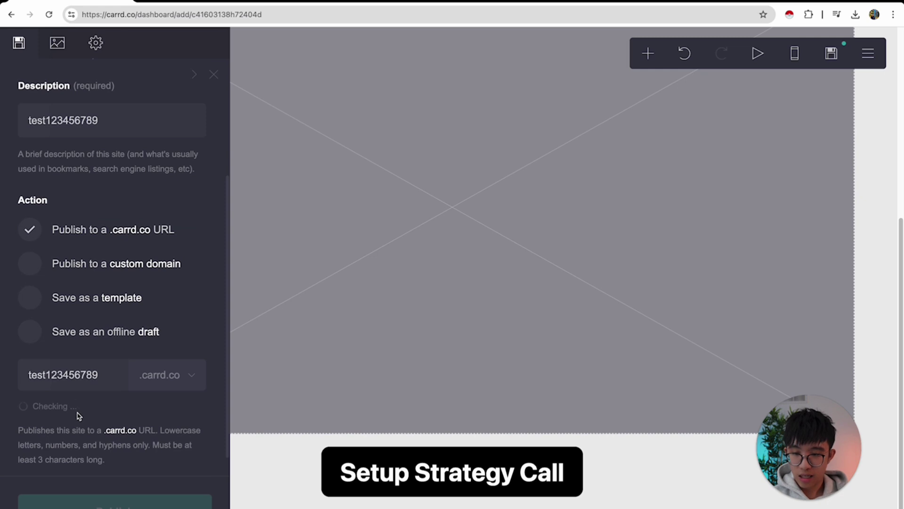
pyautogui.click(115, 377)
pyautogui.press('BackSpace')
pyautogui.press('BackSpace')
pyautogui.write('1223')
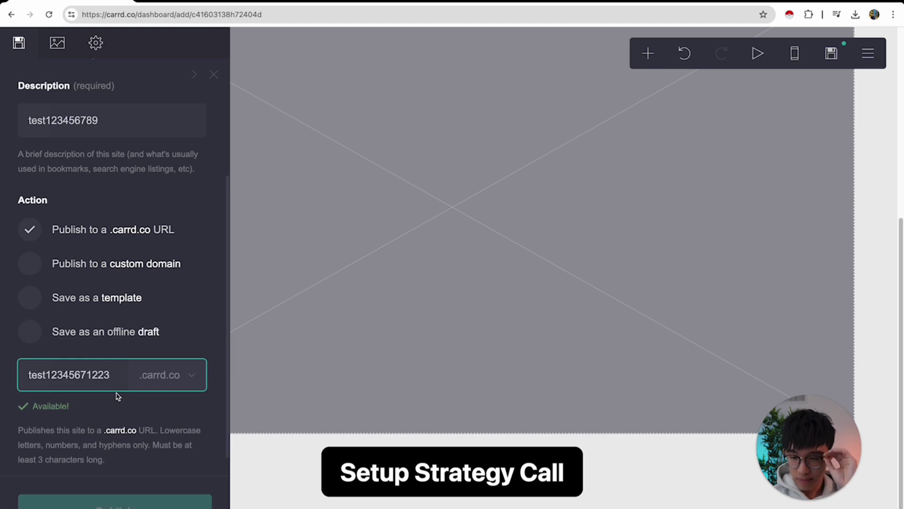
# Step: Try to publish the site and go to the unfinished element on the page
pyautogui.click(133, 503)
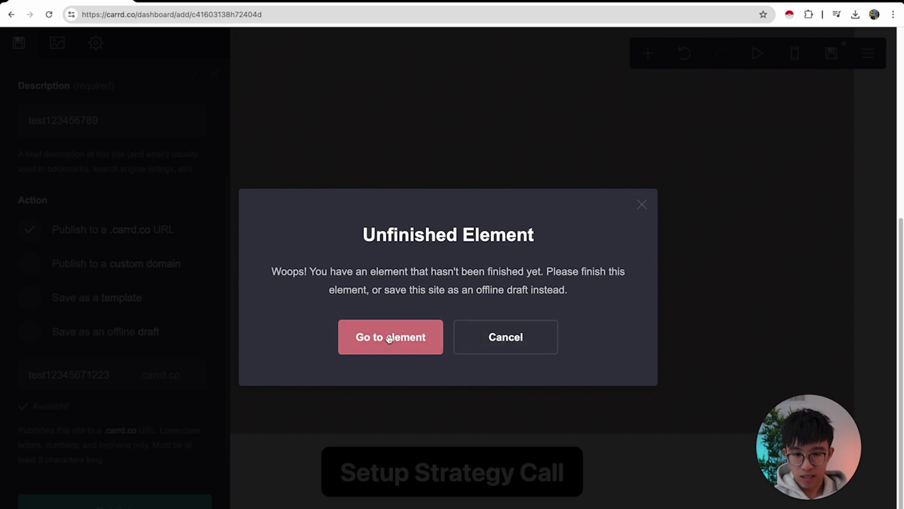
pyautogui.click(414, 341)
pyautogui.click(493, 217)
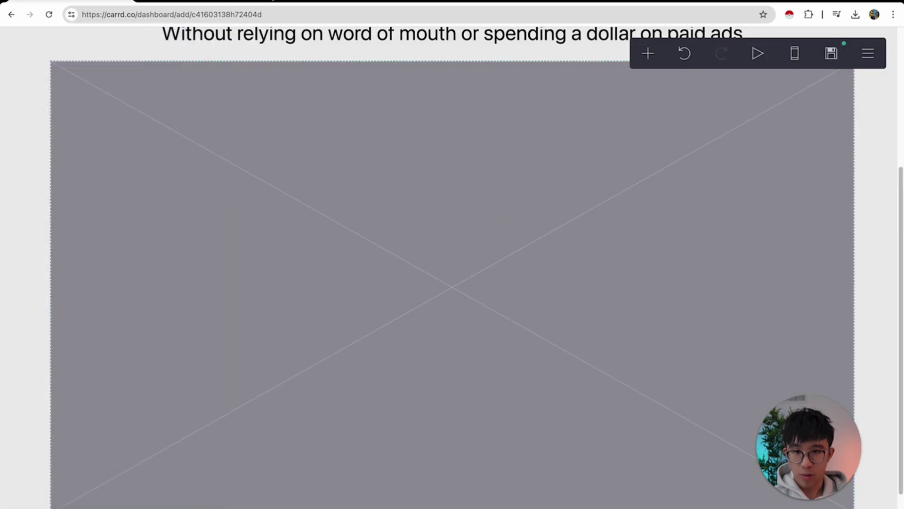
# Step: Switch to YouTube in a new browser tab and open the signed-in account's own channel
pyautogui.click(267, 2)
pyautogui.write('youtube.com')
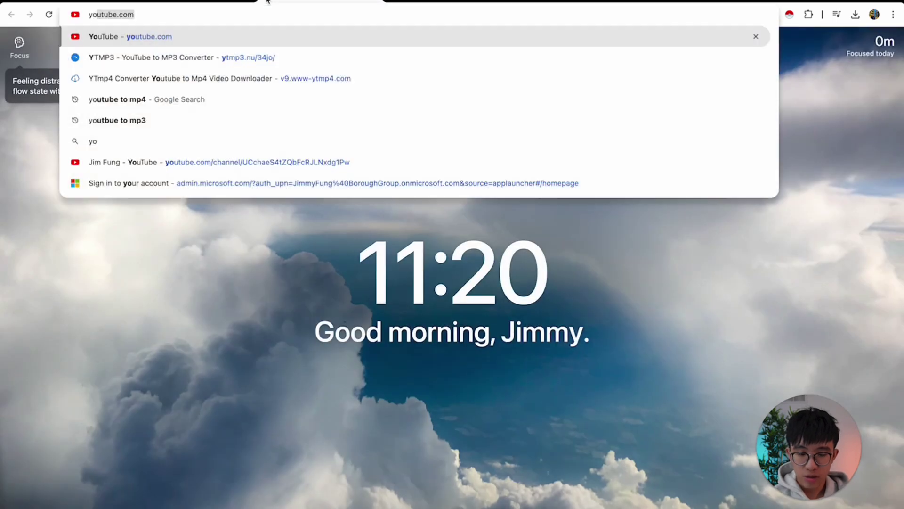
pyautogui.press('Return')
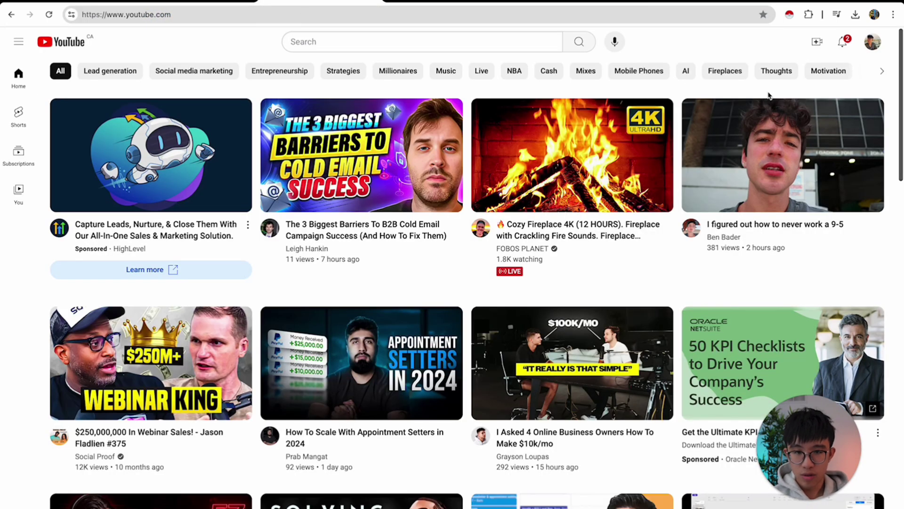
pyautogui.click(873, 42)
pyautogui.click(818, 92)
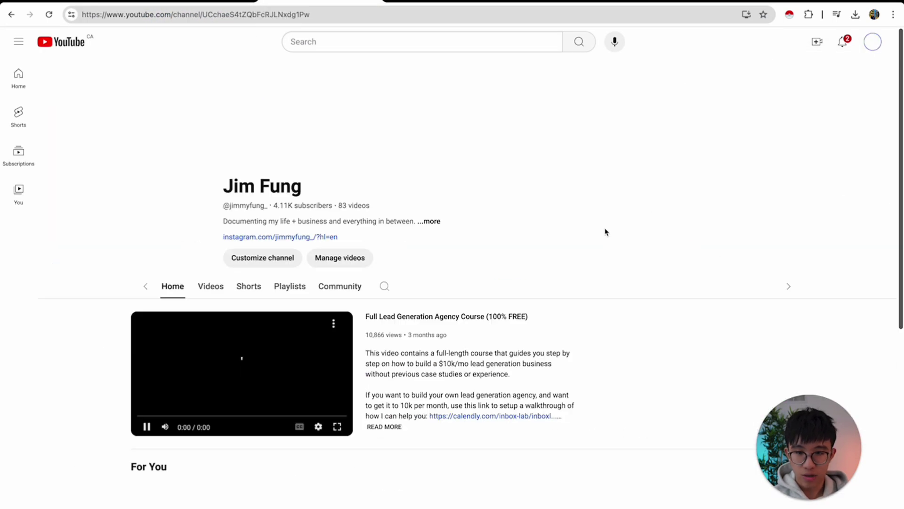
# Step: List the channel's most popular videos and open "FREE 2024 Cold Email Marketing Course for Beginners (FULL MASTERCLASS)"
pyautogui.click(185, 287)
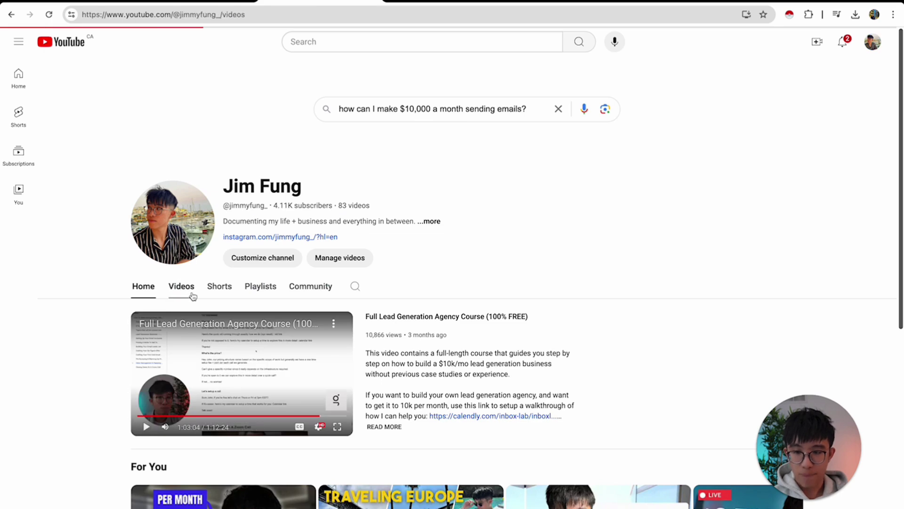
pyautogui.click(201, 321)
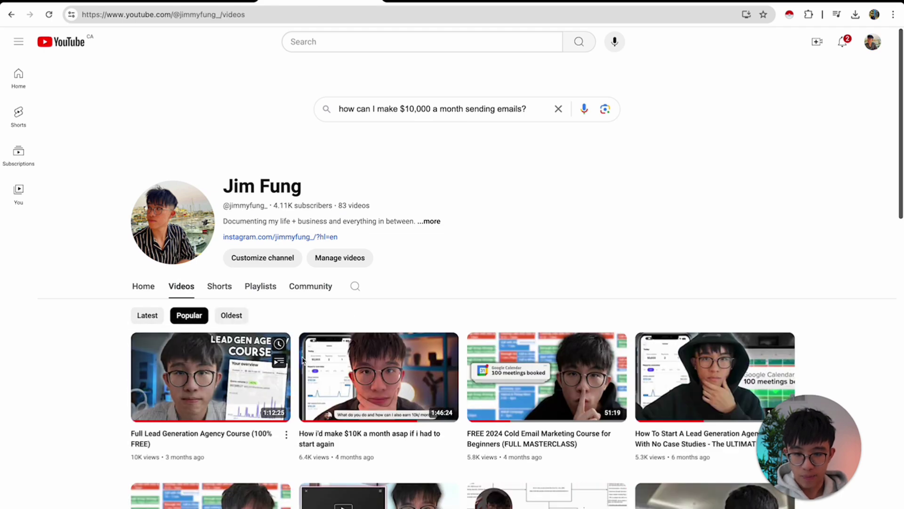
pyautogui.click(245, 395)
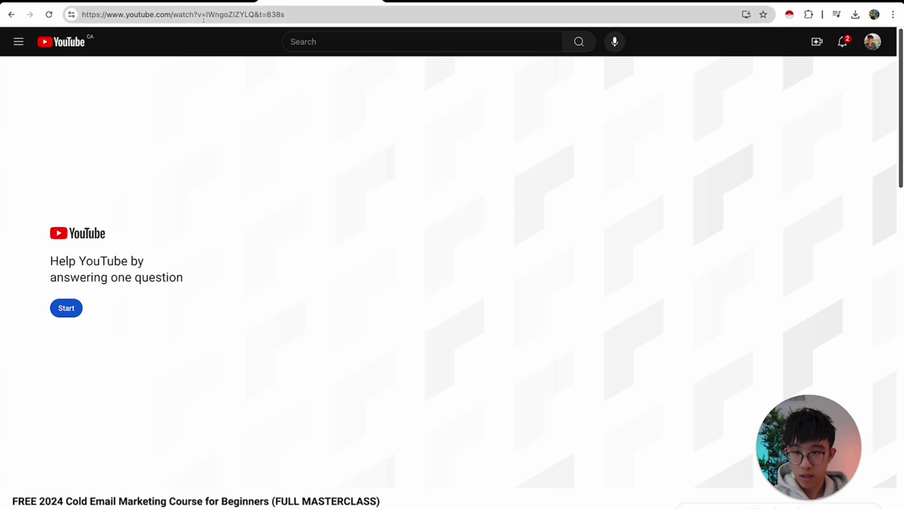
# Step: Copy the YouTube video's URL, switch back to Carrd and embed that link in the page's video element with type Embed
pyautogui.click(204, 18)
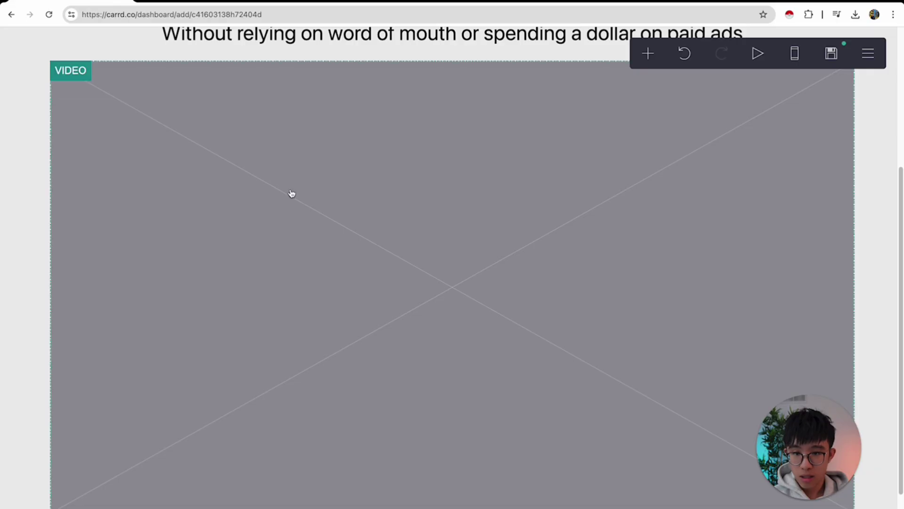
pyautogui.click(362, 332)
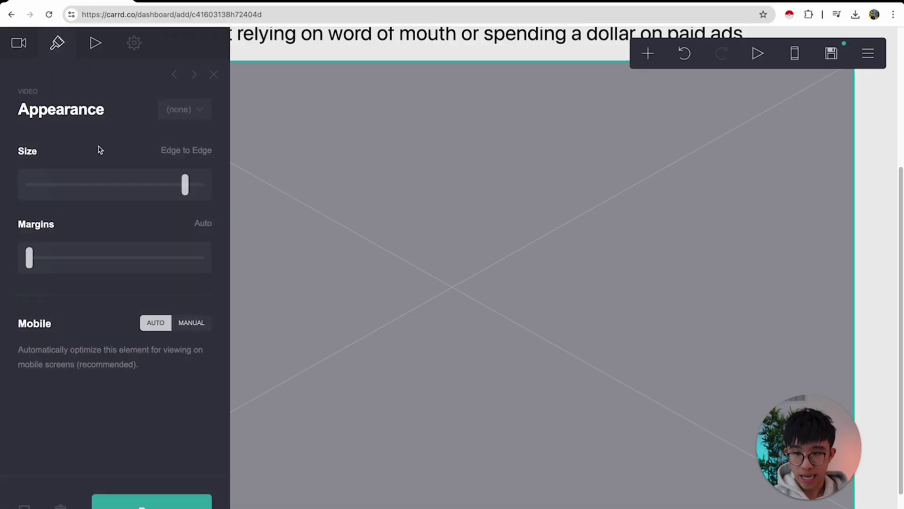
pyautogui.click(22, 44)
pyautogui.click(96, 179)
pyautogui.click(91, 192)
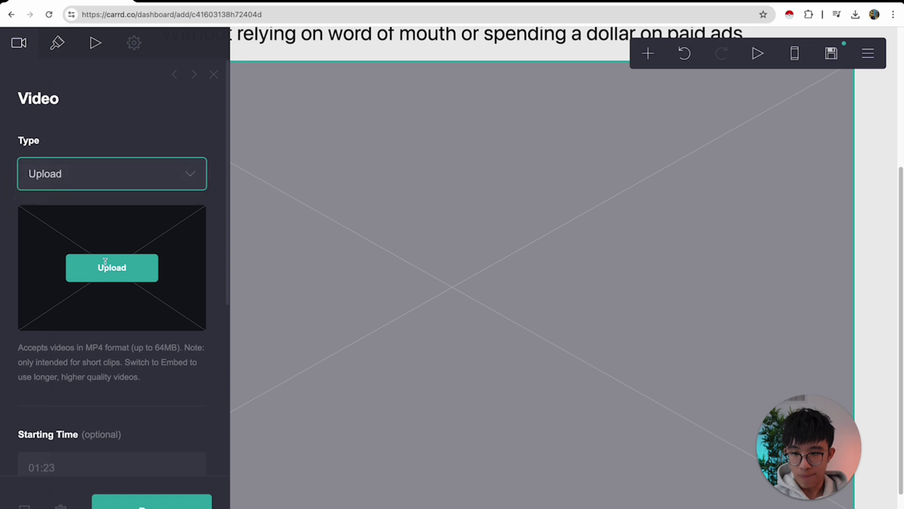
pyautogui.click(98, 229)
pyautogui.hotkey('ctrl', 'v')
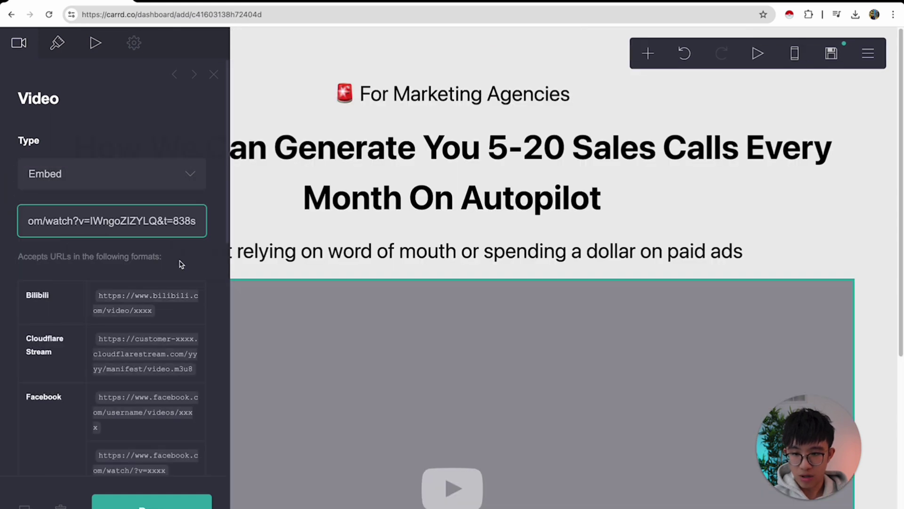
pyautogui.scroll(-5, 518, 325)
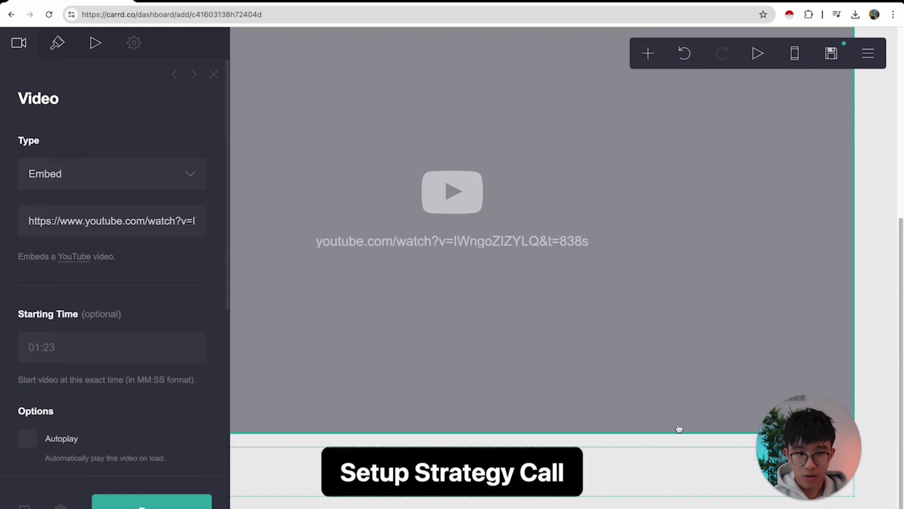
# Step: Publish the site to test12345671223.carrd.co and dismiss the confirmation
pyautogui.click(831, 53)
pyautogui.scroll(-1, 165, 424)
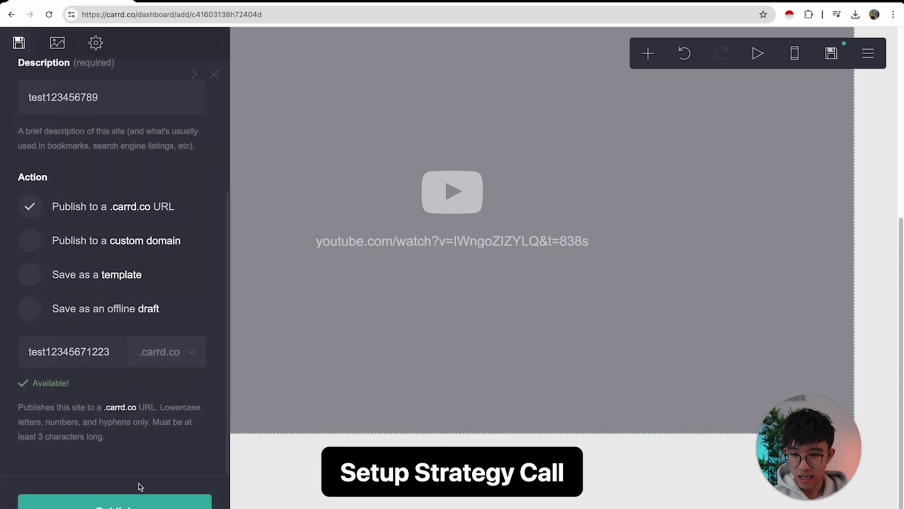
pyautogui.click(143, 499)
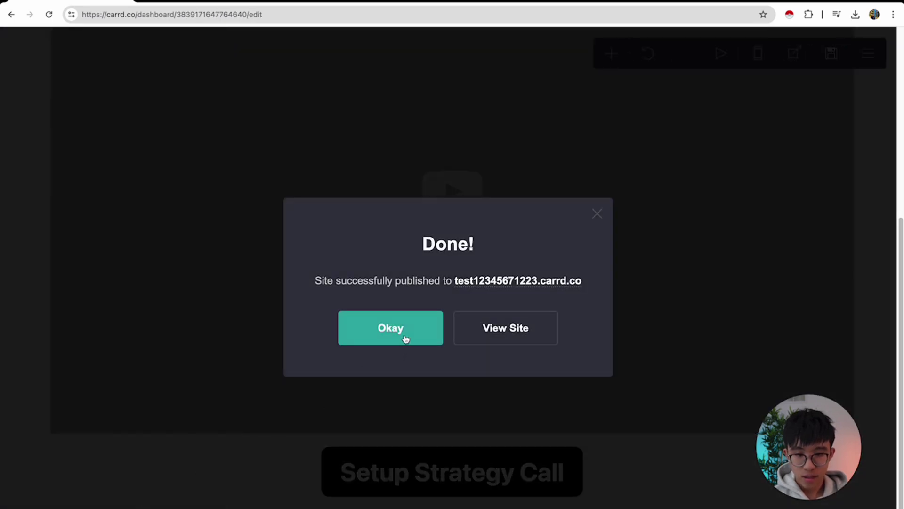
pyautogui.click(405, 338)
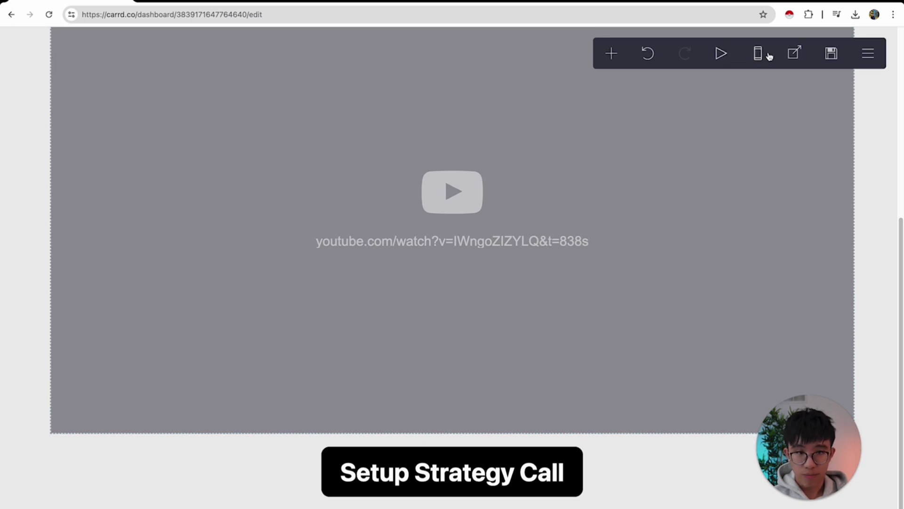
# Step: View the published page from headline to call button, and pause the course video playing on YouTube
pyautogui.click(796, 54)
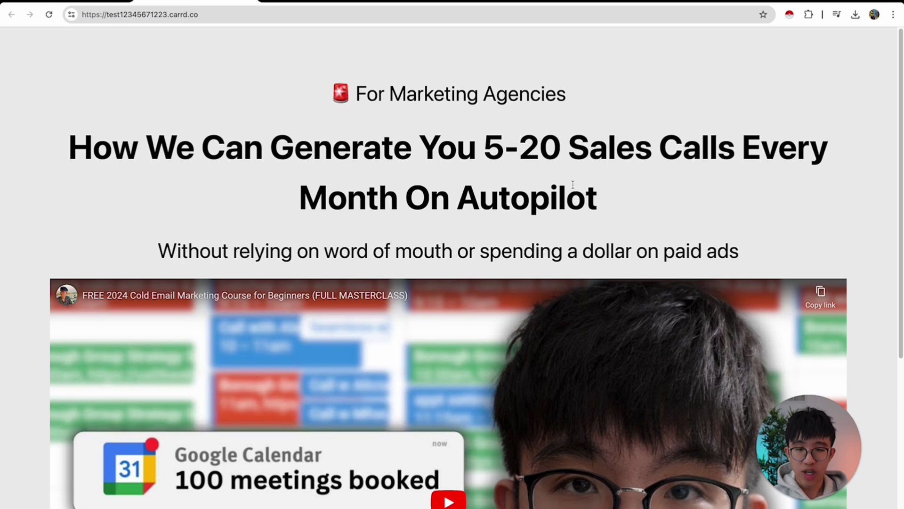
pyautogui.scroll(-2, 355, 166)
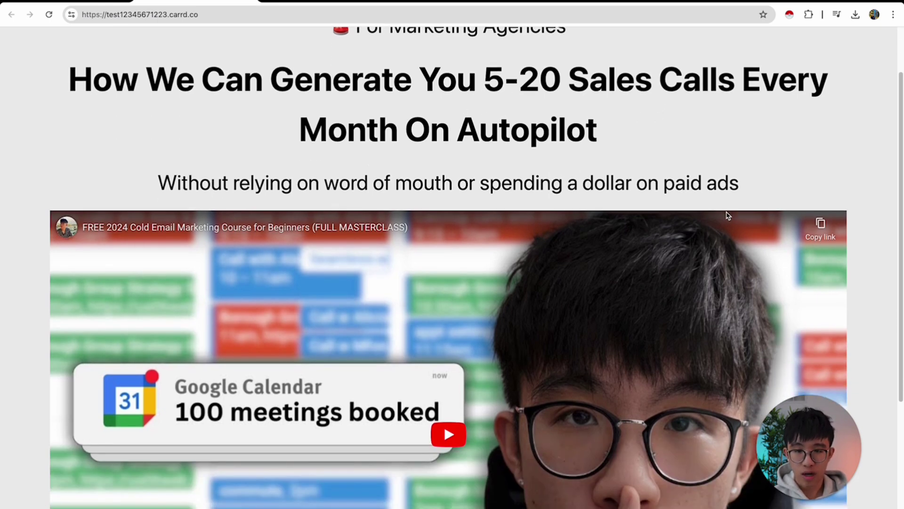
pyautogui.scroll(-6, 679, 214)
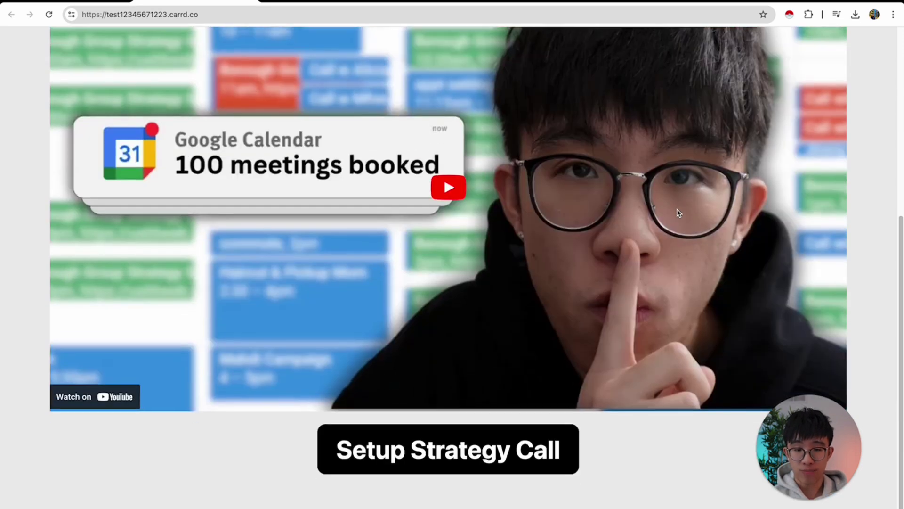
pyautogui.scroll(8, 596, 248)
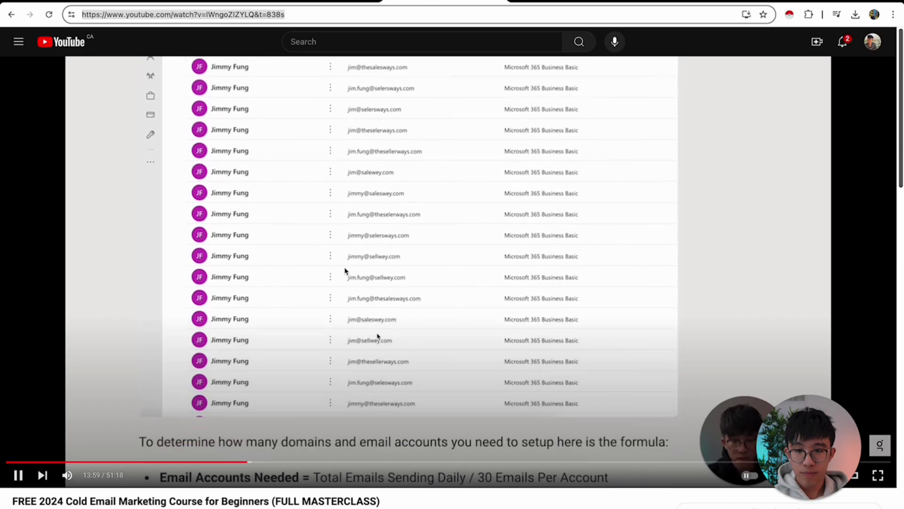
pyautogui.click(17, 474)
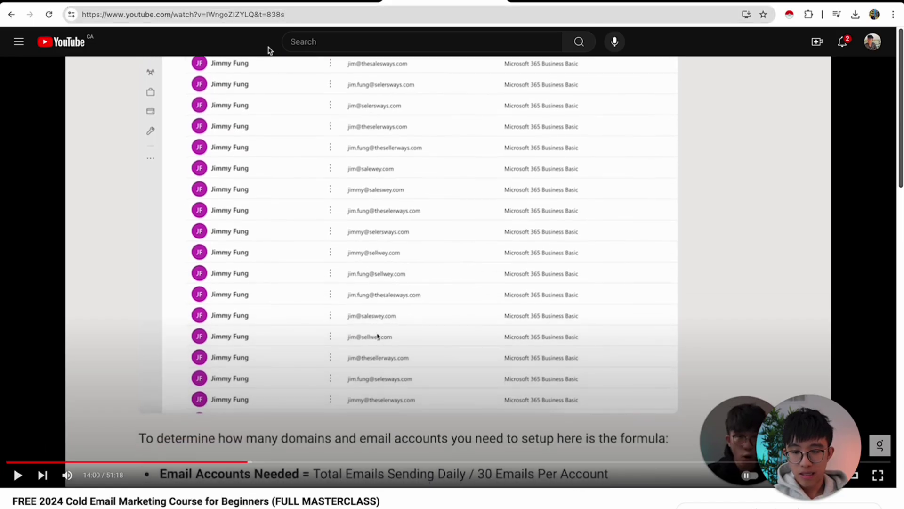
pyautogui.click(210, 2)
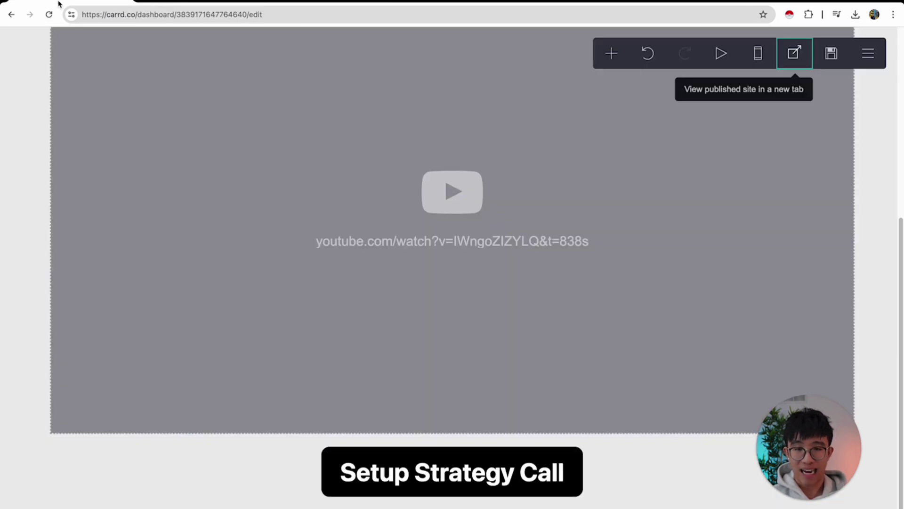
# Step: Add an Embed element below the Setup Strategy Call button in the Carrd editor
pyautogui.scroll(10, 492, 228)
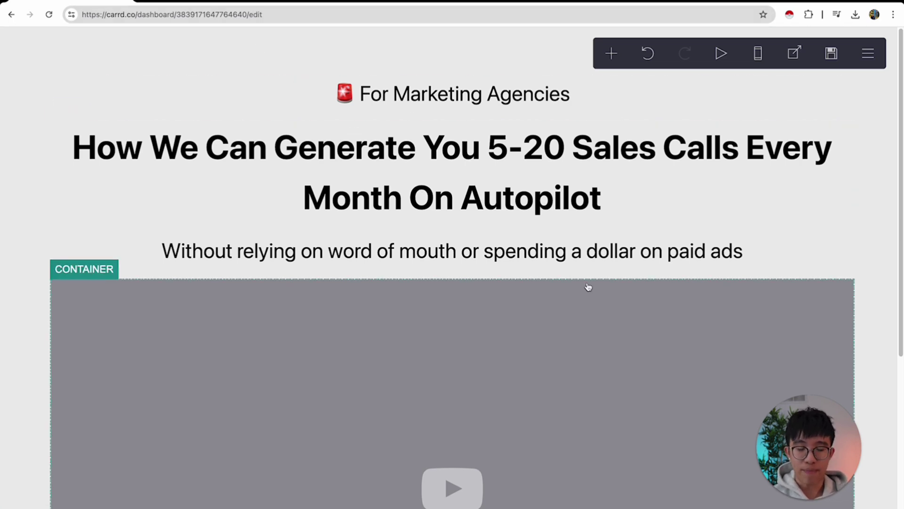
pyautogui.scroll(-7, 652, 288)
pyautogui.scroll(1, 653, 278)
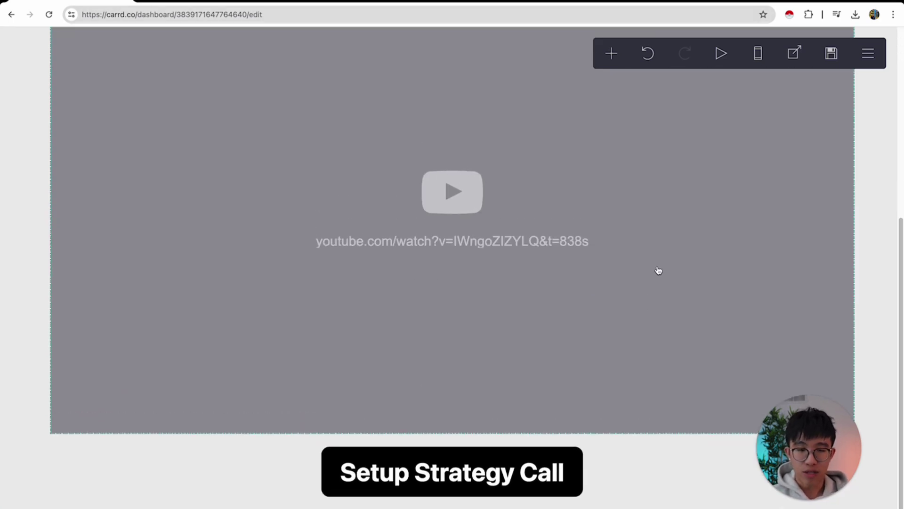
pyautogui.click(610, 54)
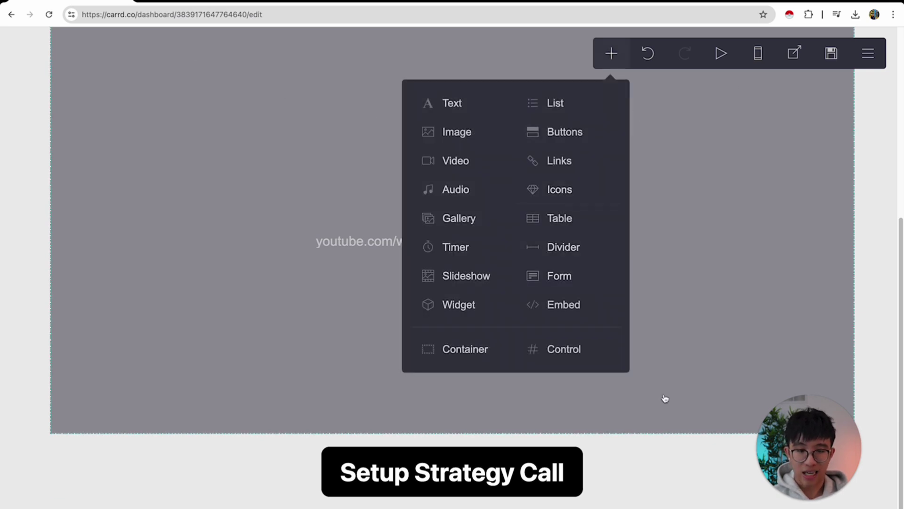
pyautogui.click(560, 438)
pyautogui.click(611, 54)
pyautogui.click(579, 314)
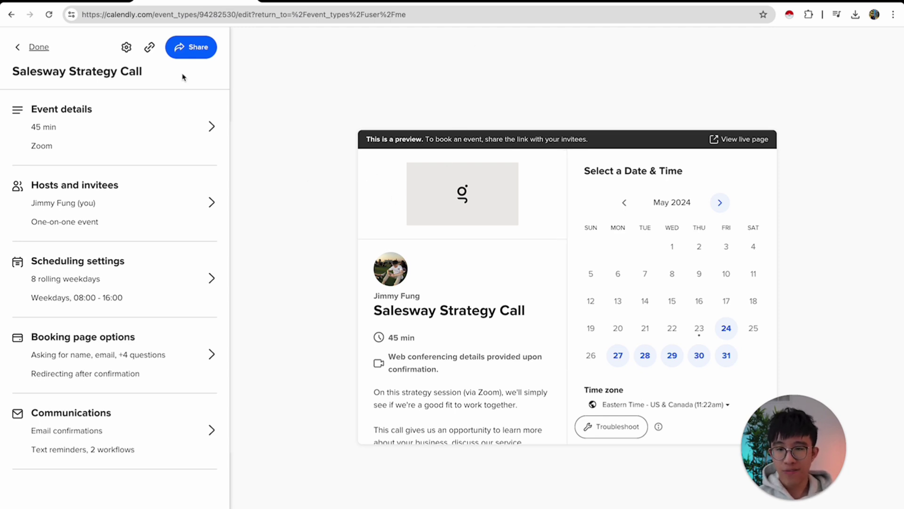
# Step: In Calendly, generate the Inline Embed code for the Salesway Strategy Call event and copy it
pyautogui.click(191, 52)
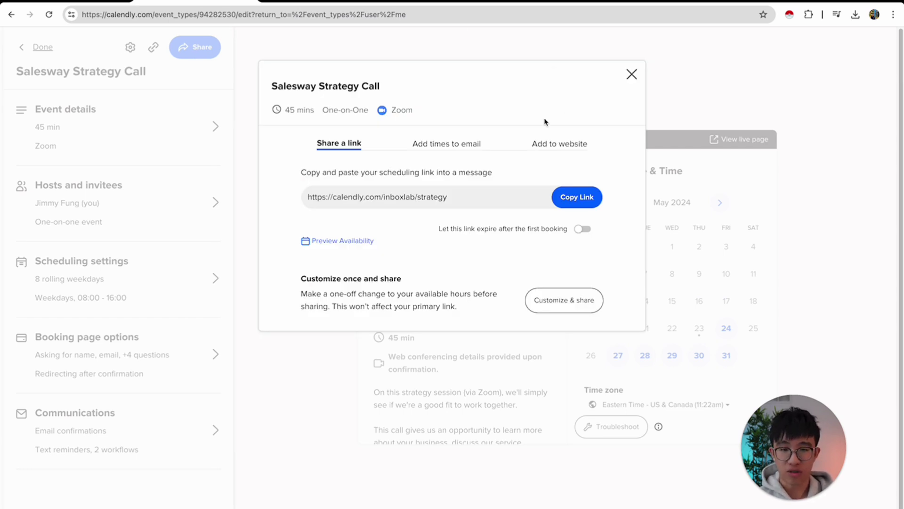
pyautogui.click(545, 145)
pyautogui.click(496, 219)
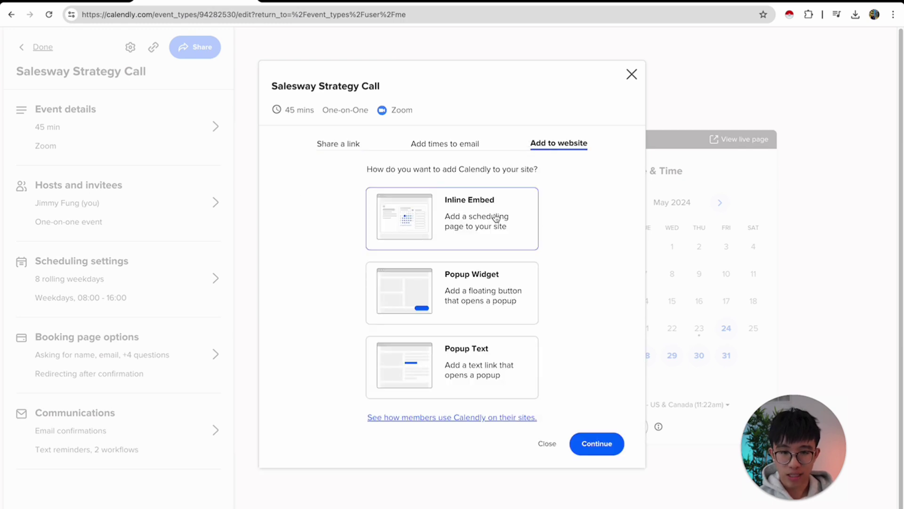
pyautogui.click(589, 438)
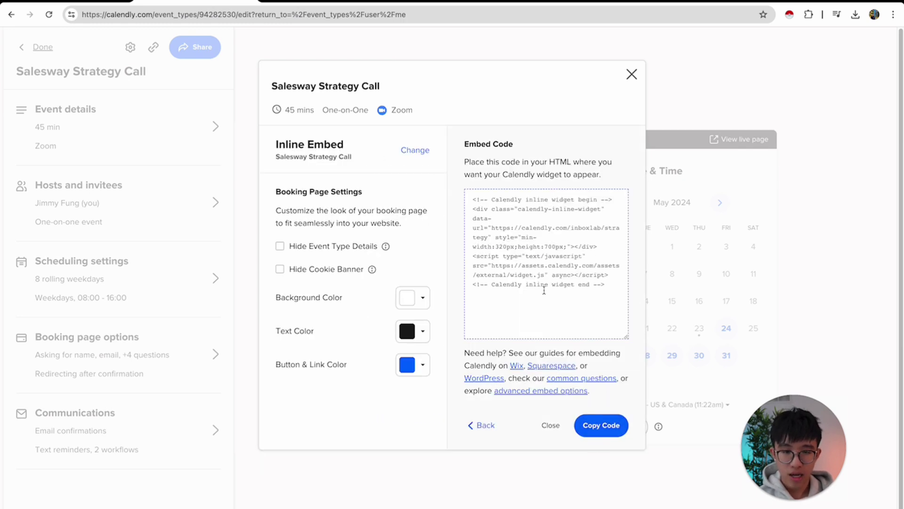
pyautogui.click(603, 286)
pyautogui.hotkey('ctrl', 'c')
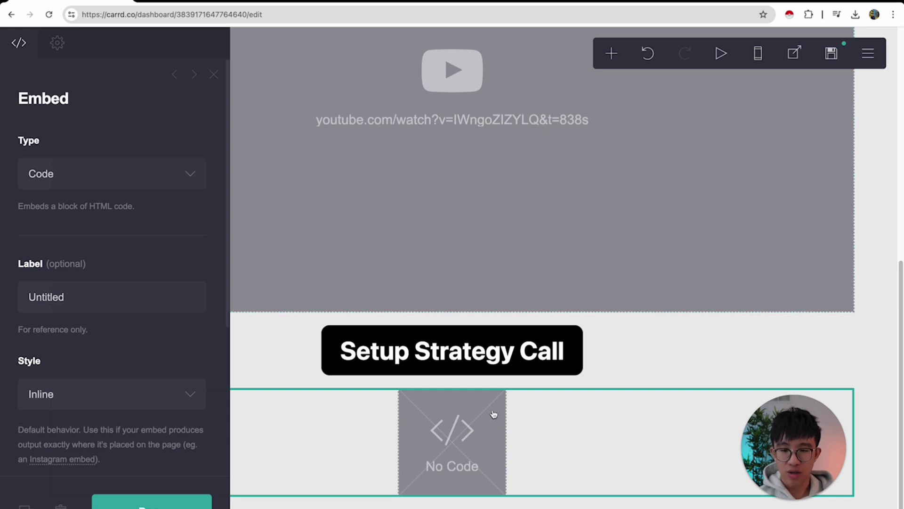
# Step: Back in Carrd, keep the new embed element's type as Code and label it "Calendar"
pyautogui.click(503, 438)
pyautogui.click(537, 445)
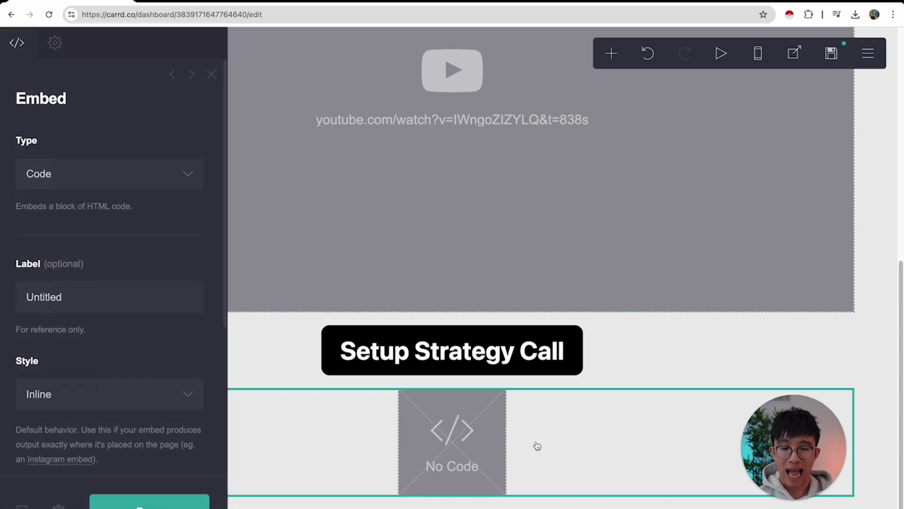
pyautogui.click(74, 174)
pyautogui.click(100, 140)
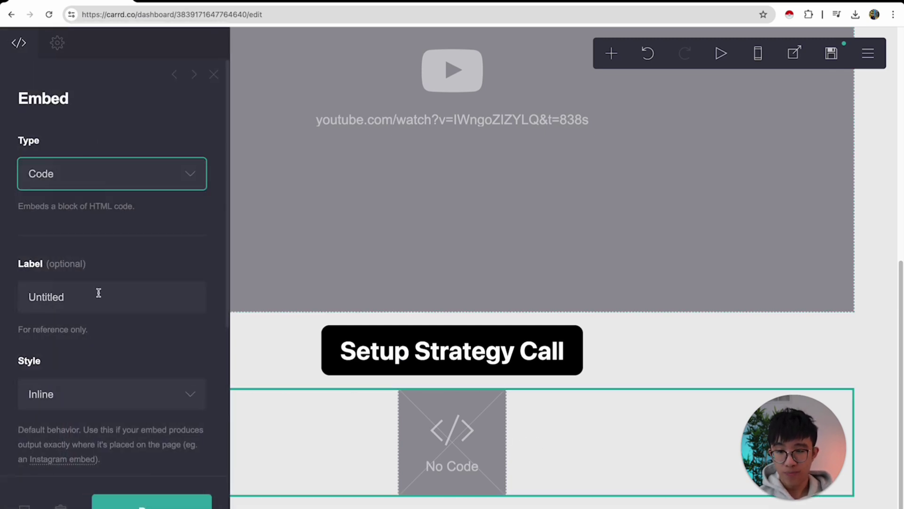
pyautogui.scroll(-3, 99, 304)
pyautogui.moveTo(66, 143); pyautogui.dragTo(1, 146)
pyautogui.write('Calendar')
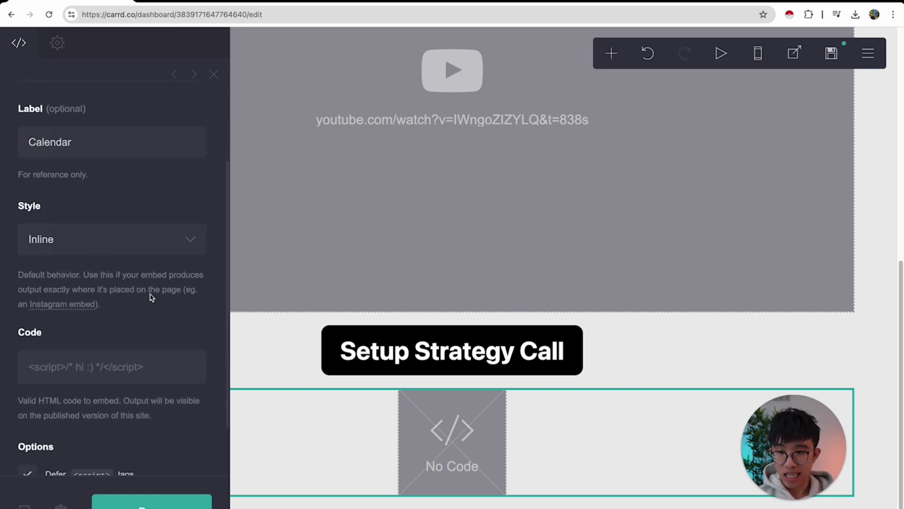
# Step: Insert the copied Calendly inline widget code into the Calendar embed and finish editing it
pyautogui.scroll(-2, 141, 302)
pyautogui.click(127, 304)
pyautogui.hotkey('ctrl', 'v')
pyautogui.click(141, 501)
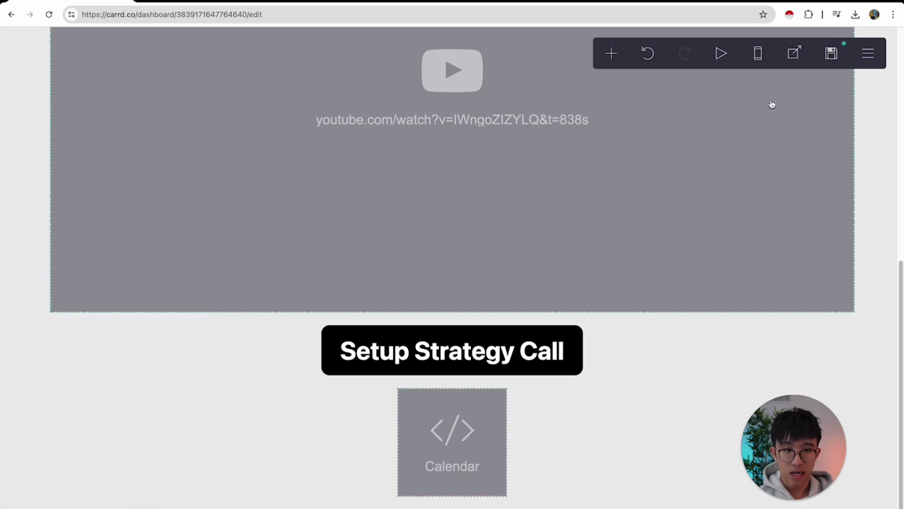
# Step: Publish the updated site and open its live page
pyautogui.click(832, 53)
pyautogui.click(116, 501)
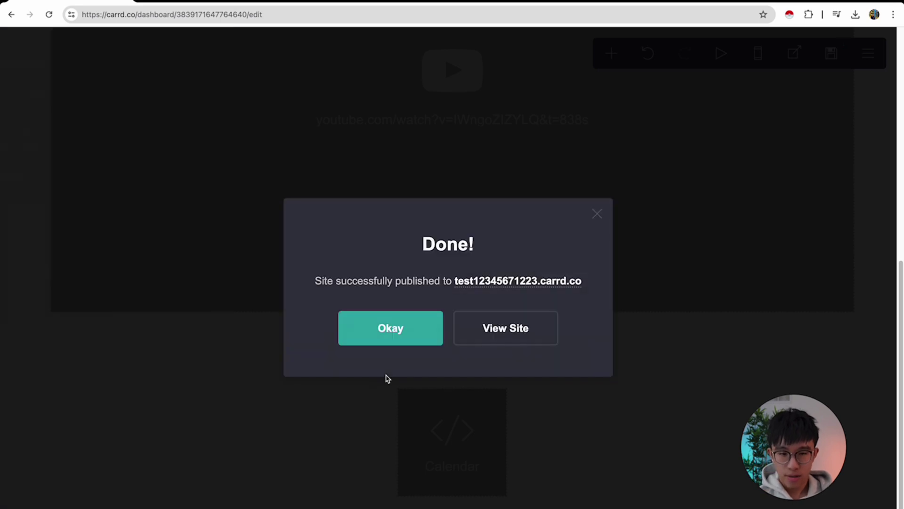
pyautogui.click(491, 333)
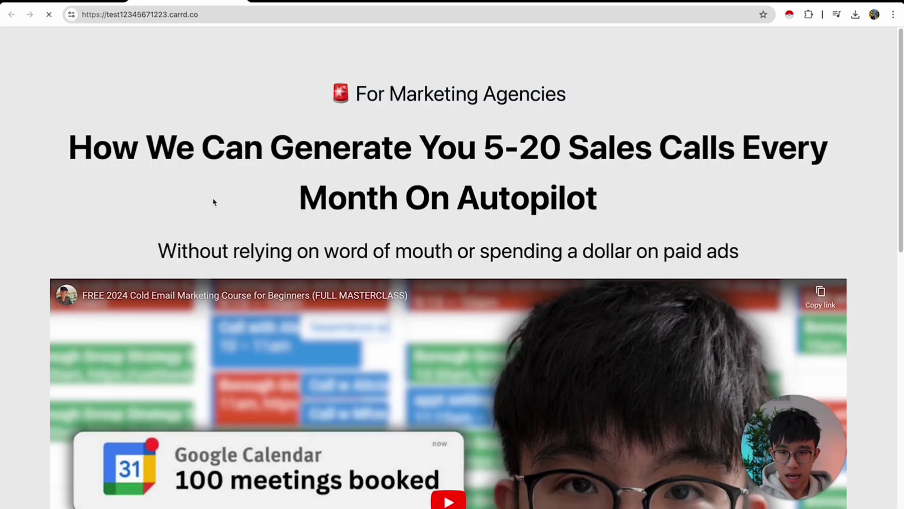
# Step: Check the embedded booking calendar on the live page and test the Setup Strategy Call button
pyautogui.scroll(-4, 551, 240)
pyautogui.scroll(-9, 564, 264)
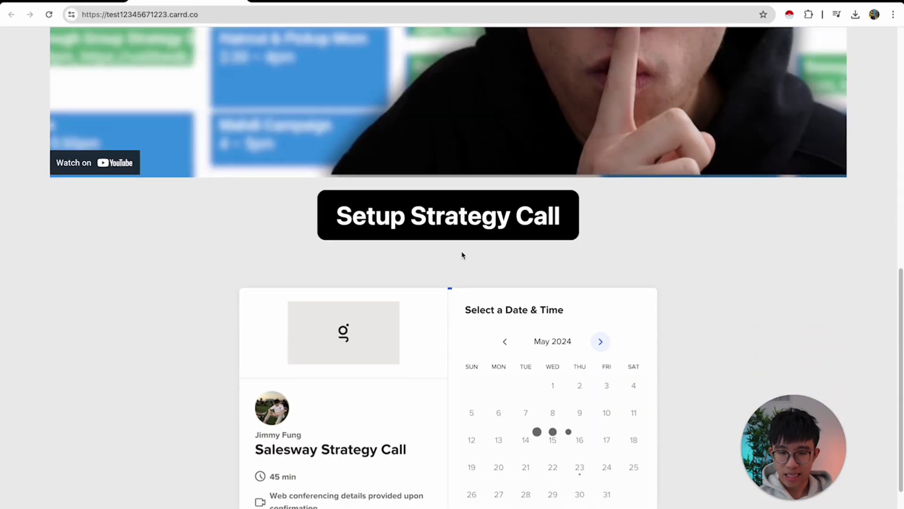
pyautogui.scroll(-1, 450, 303)
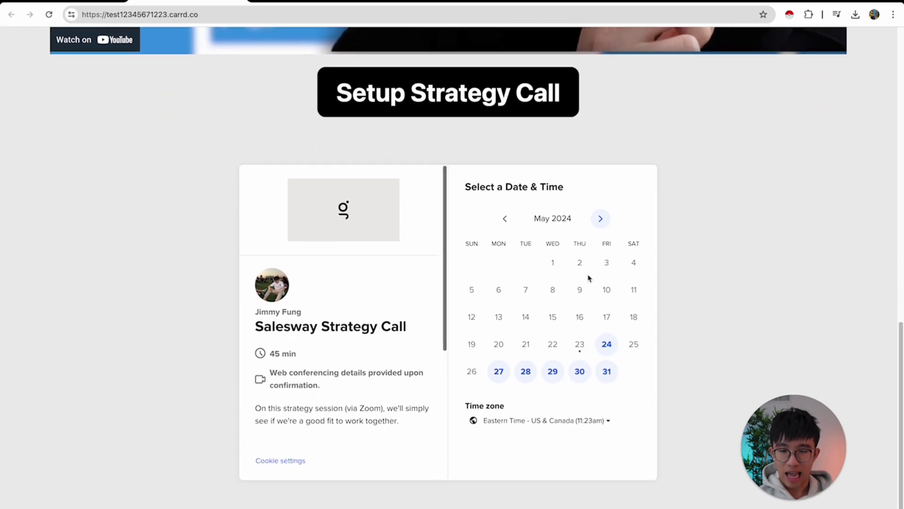
pyautogui.click(436, 105)
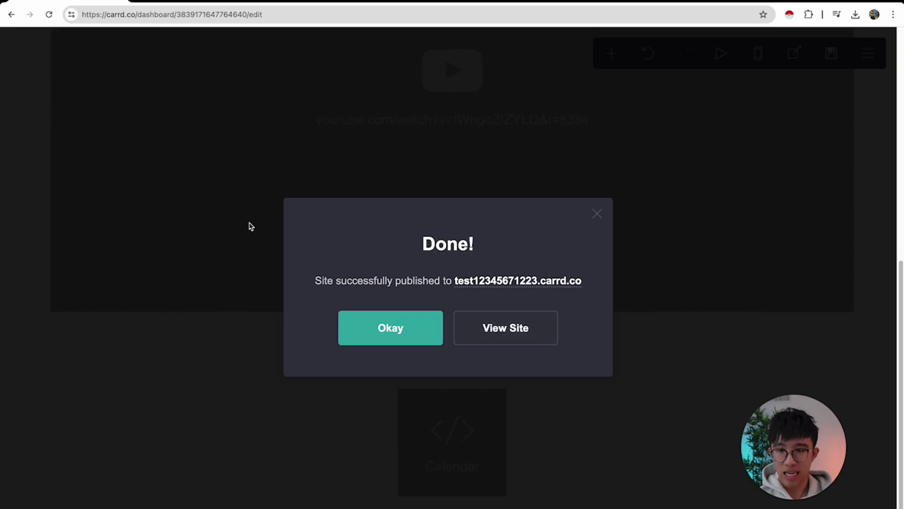
# Step: Return to the Carrd editor and paste the copied Calendly code as the Setup Strategy Call button's URL
pyautogui.click(390, 330)
pyautogui.click(433, 353)
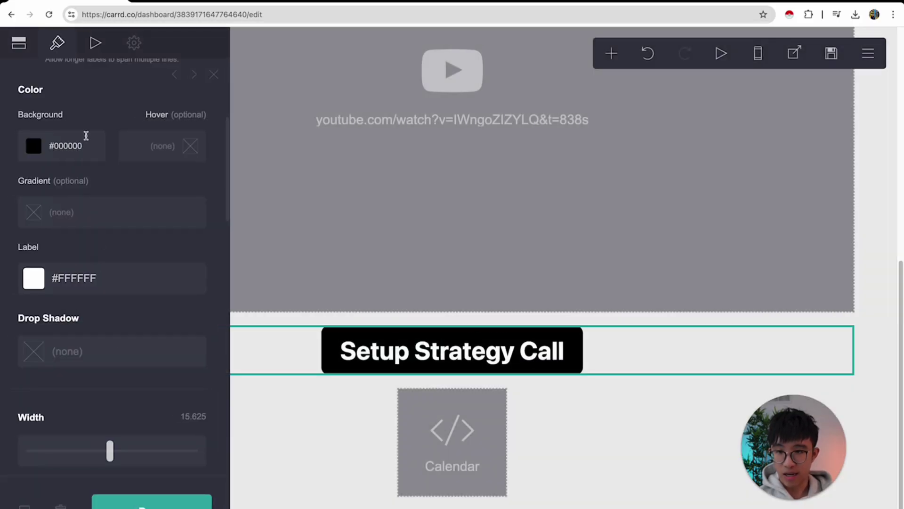
pyautogui.click(17, 51)
pyautogui.scroll(1, 117, 149)
pyautogui.scroll(3, 118, 156)
pyautogui.moveTo(162, 277); pyautogui.dragTo(45, 263)
pyautogui.hotkey('ctrl', 'v')
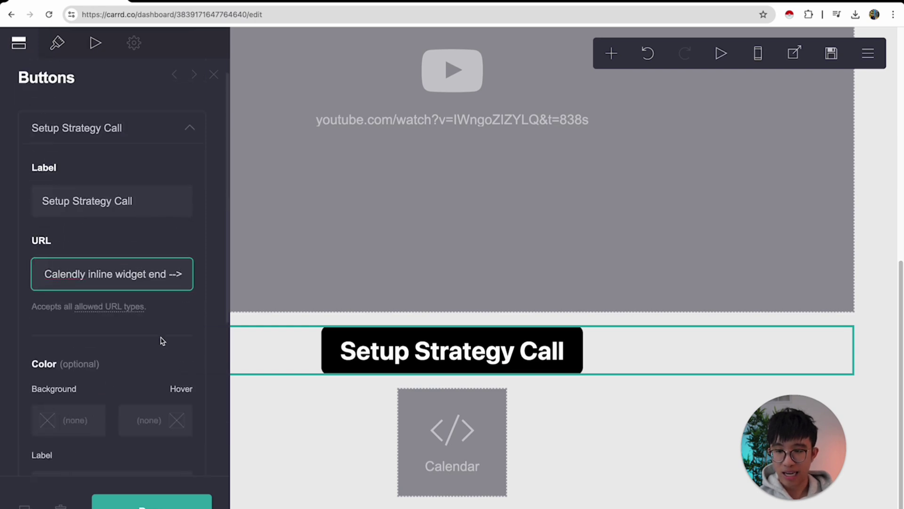
# Step: Switch to Calendly, close the inline embed code and copy the Salesway Strategy Call event's booking link
pyautogui.click(307, 1)
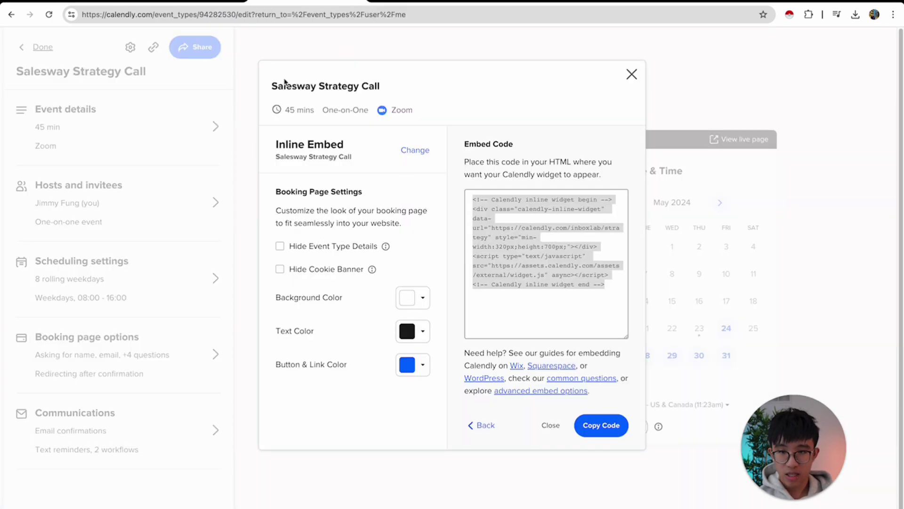
pyautogui.click(550, 424)
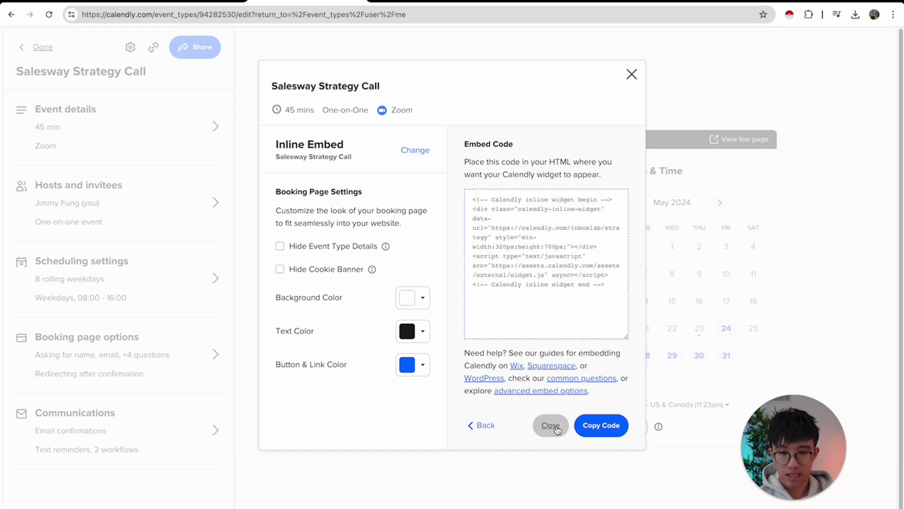
pyautogui.click(194, 49)
pyautogui.click(578, 197)
# Step: Return to the Carrd editor, replace the Setup Strategy Call button's URL with the copied booking link and finish editing
pyautogui.click(76, 1)
pyautogui.tripleClick(146, 260)
pyautogui.hotkey('ctrl', 'v')
pyautogui.click(273, 468)
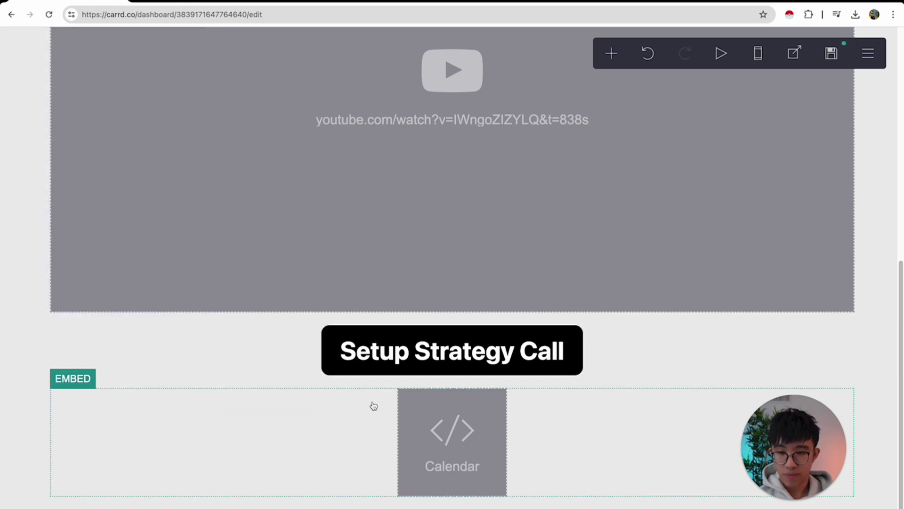
pyautogui.click(830, 53)
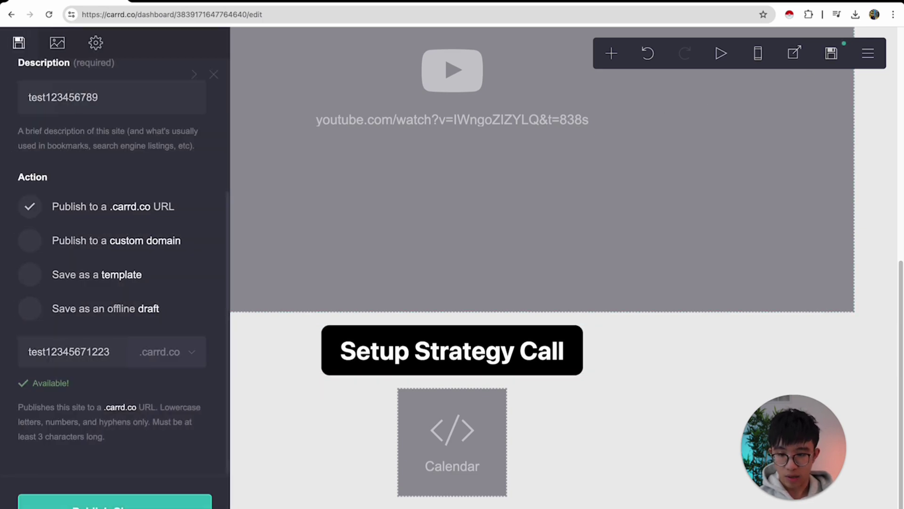
pyautogui.click(146, 503)
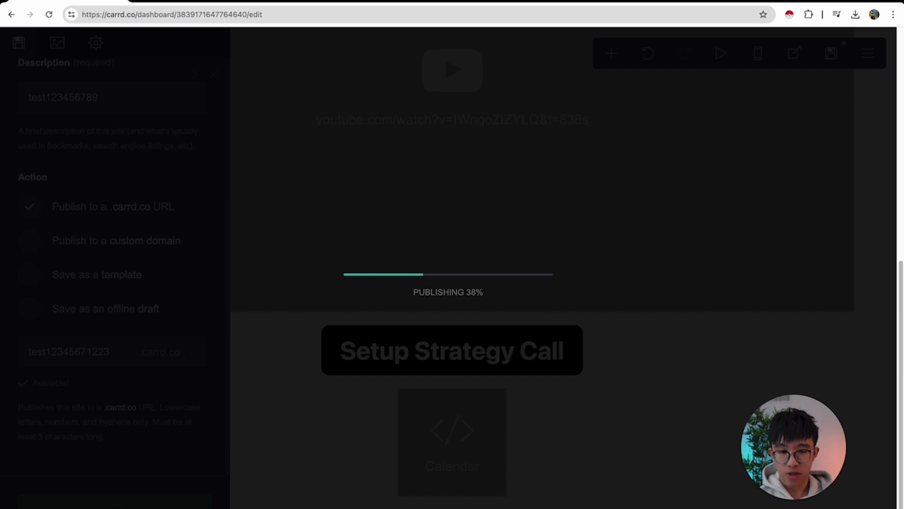
pyautogui.click(472, 335)
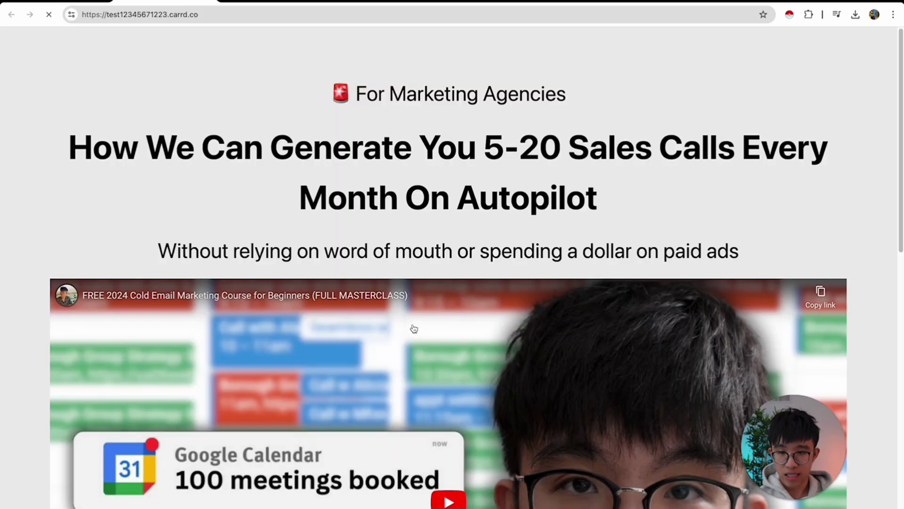
# Step: Test the Setup Strategy Call button on the live page, return and check the embedded calendar below it
pyautogui.scroll(-10, 416, 298)
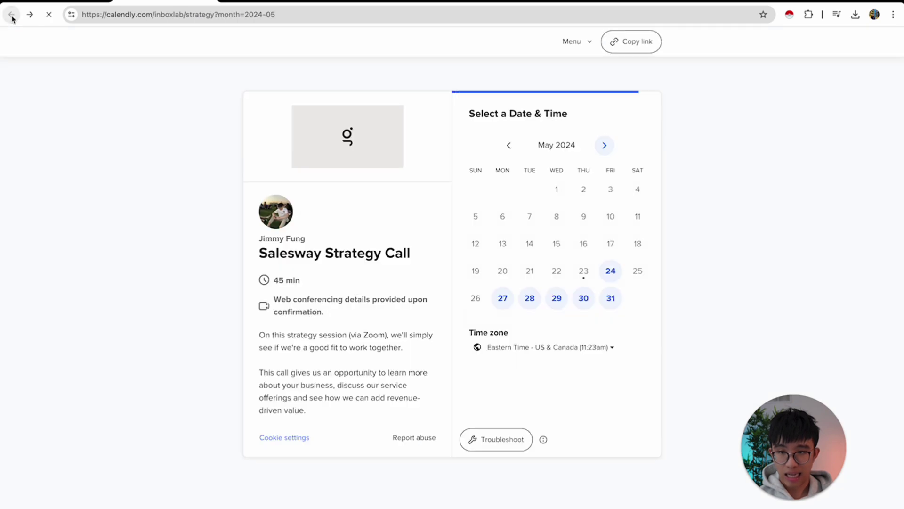
pyautogui.click(11, 14)
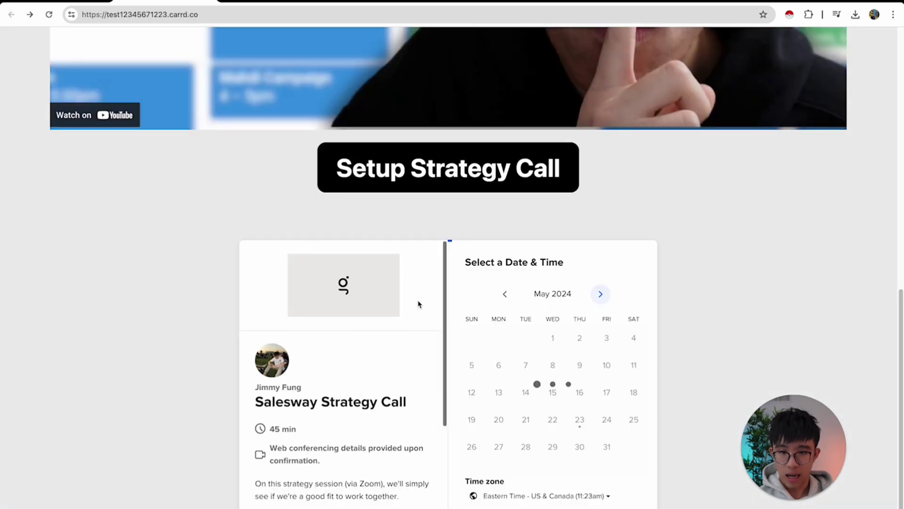
pyautogui.scroll(-3, 723, 374)
pyautogui.scroll(1, 713, 351)
# Step: Review the published landing page from the headline and video down to the call button and booking calendar
pyautogui.scroll(15, 713, 351)
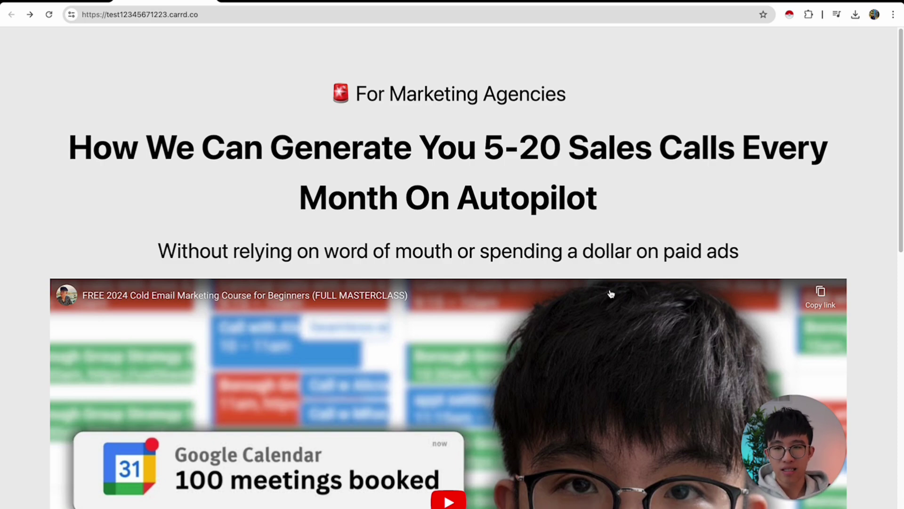
pyautogui.scroll(-3, 583, 253)
pyautogui.scroll(4, 582, 252)
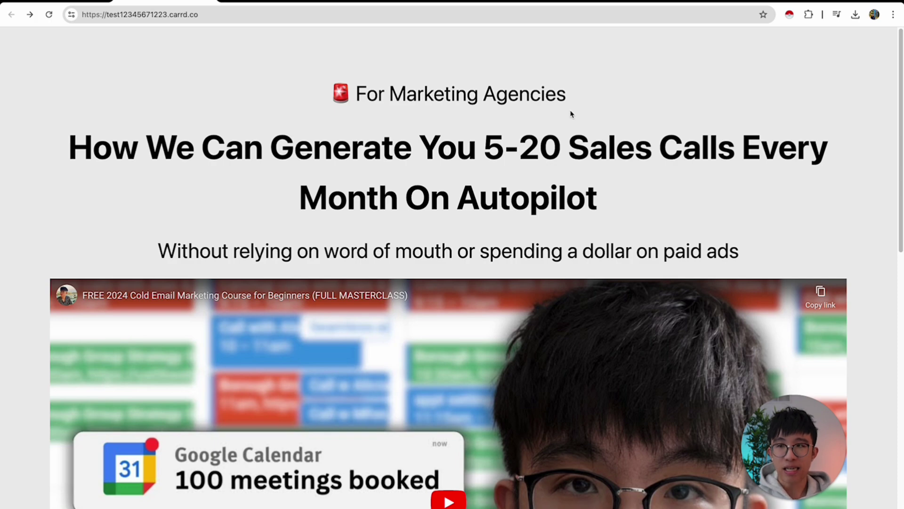
pyautogui.scroll(-10, 549, 152)
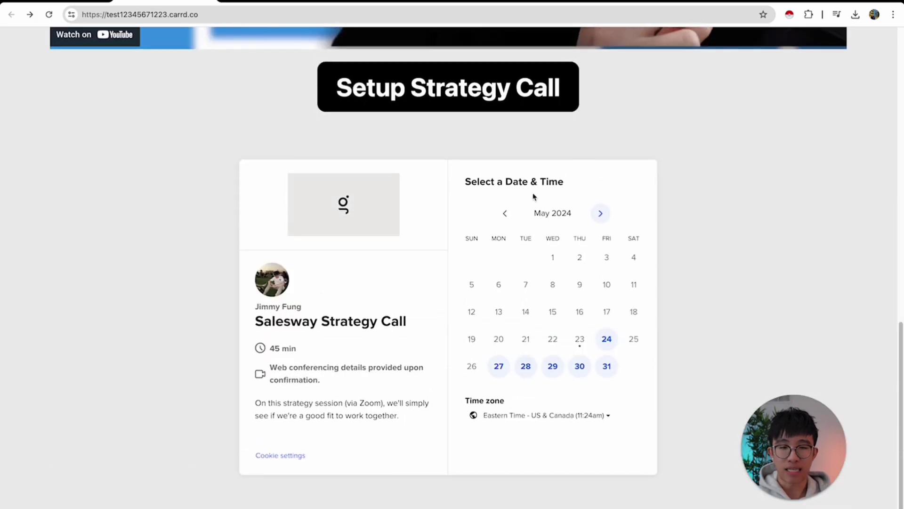
pyautogui.scroll(10, 517, 344)
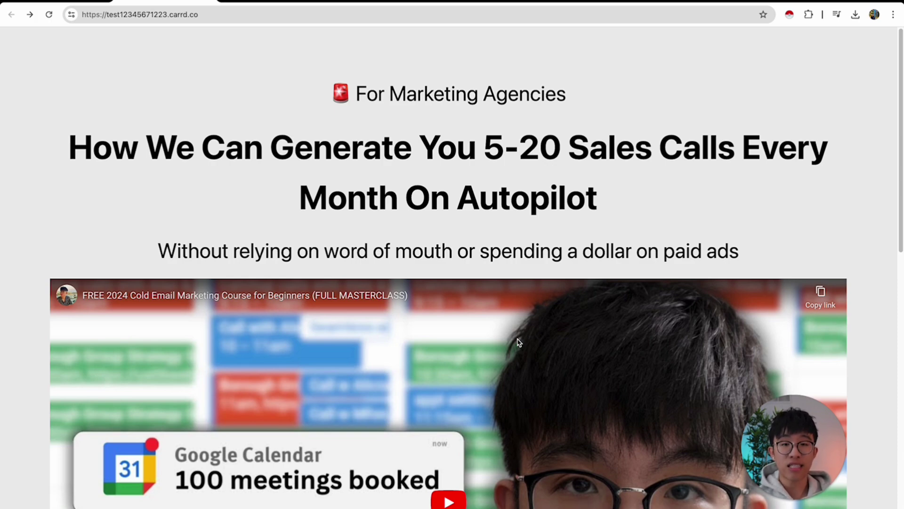
pyautogui.scroll(-10, 525, 212)
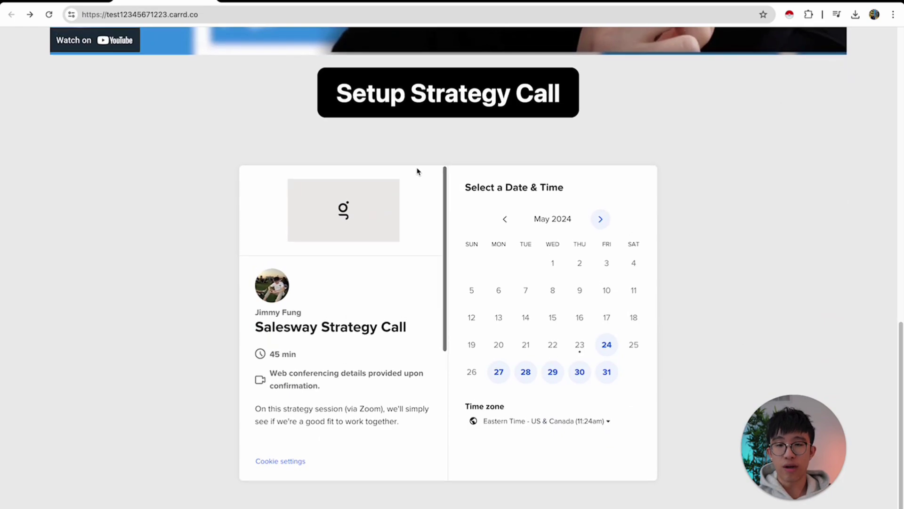
pyautogui.scroll(10, 639, 176)
# Step: Switch to the salesway.io example site and examine its top line, main headline and subheadline
pyautogui.hotkey('ctrl', 'Tab')
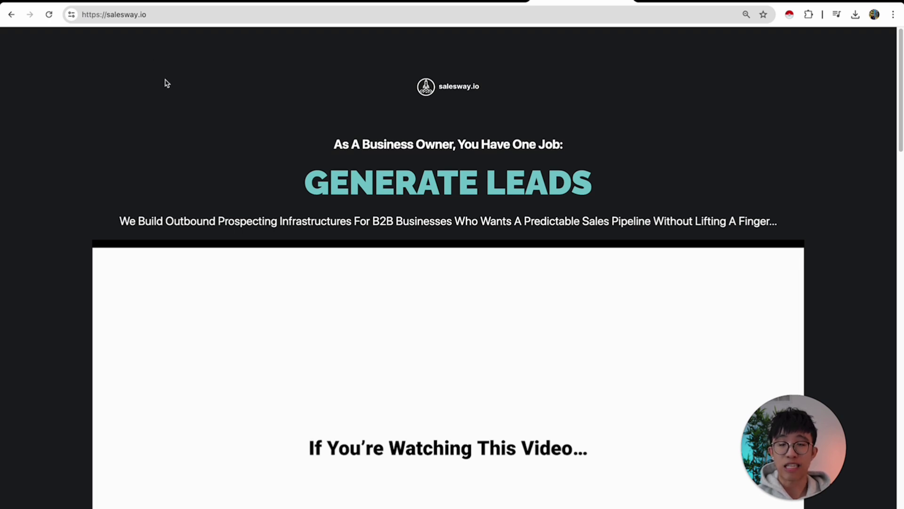
pyautogui.scroll(-1, 700, 160)
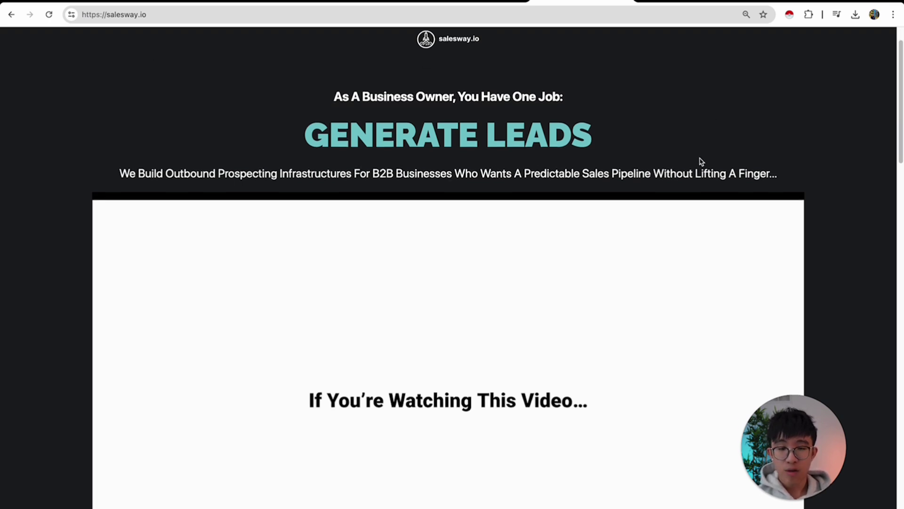
pyautogui.moveTo(342, 98); pyautogui.dragTo(531, 98)
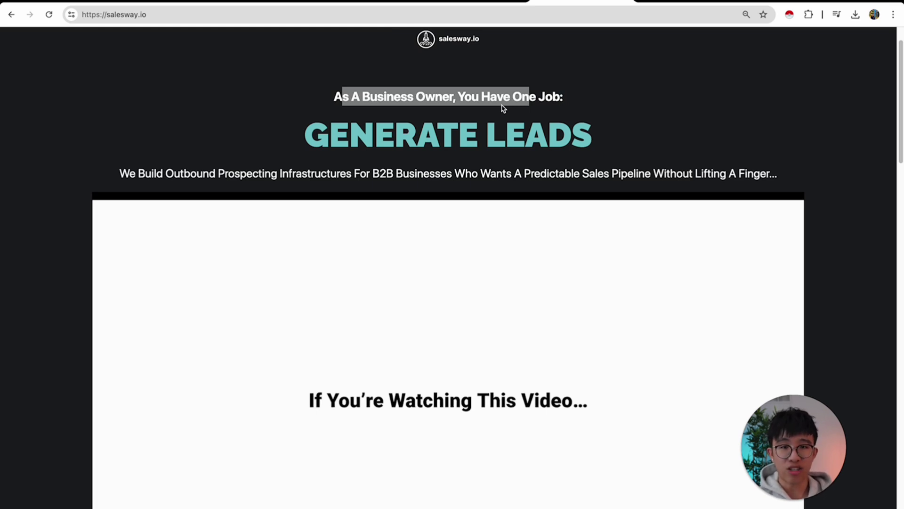
pyautogui.click(490, 122)
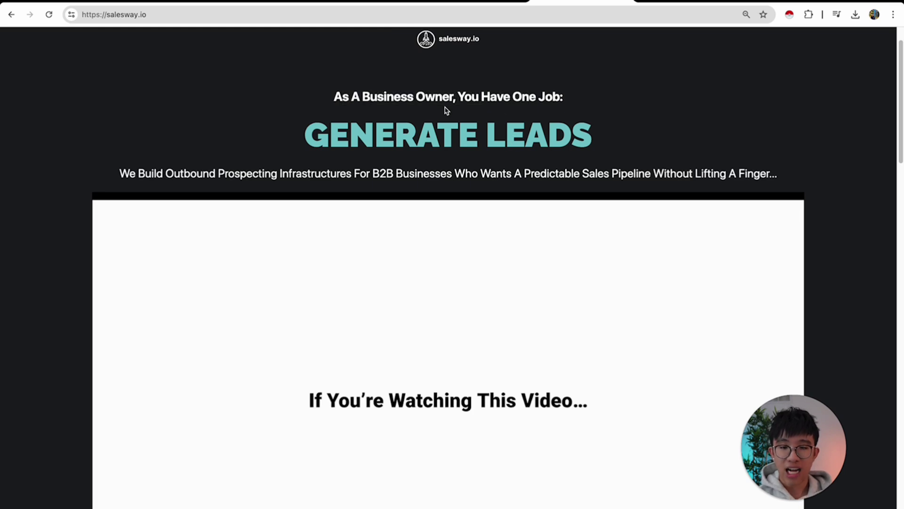
pyautogui.moveTo(320, 139); pyautogui.dragTo(536, 135)
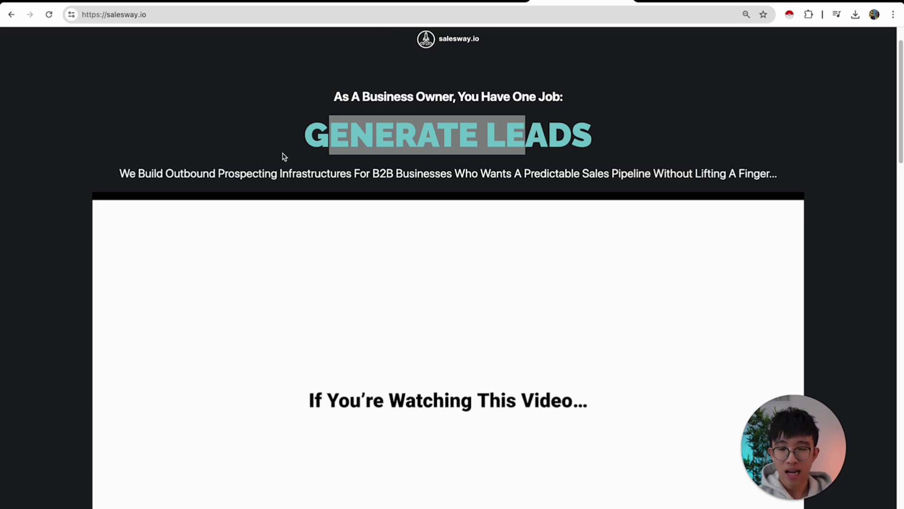
pyautogui.click(242, 172)
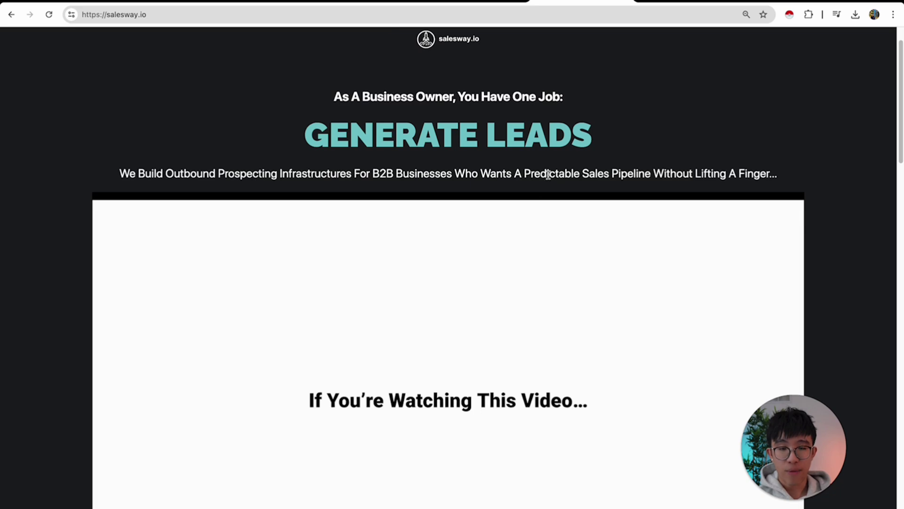
# Step: Examine the salesway.io page's main video, social links, strategy call button and case study videos
pyautogui.scroll(-3, 561, 189)
pyautogui.scroll(-2, 483, 282)
pyautogui.scroll(-3, 480, 283)
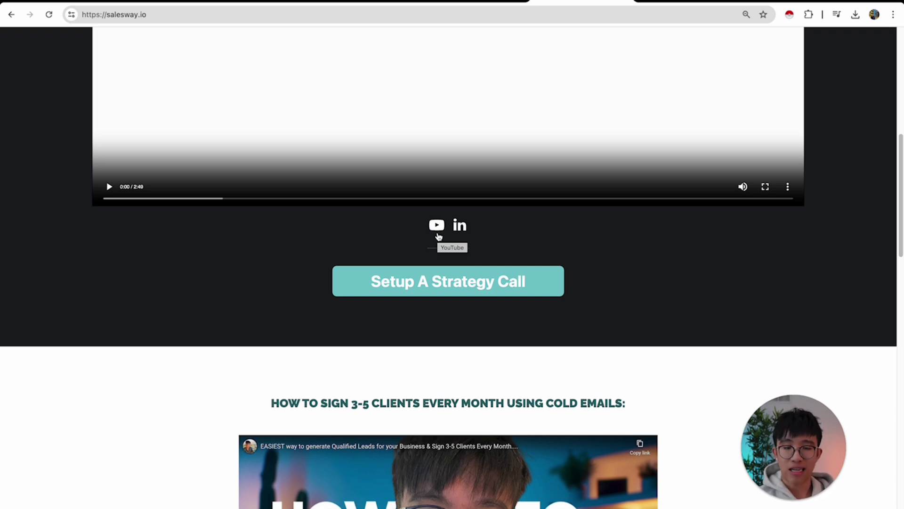
pyautogui.scroll(-4, 626, 295)
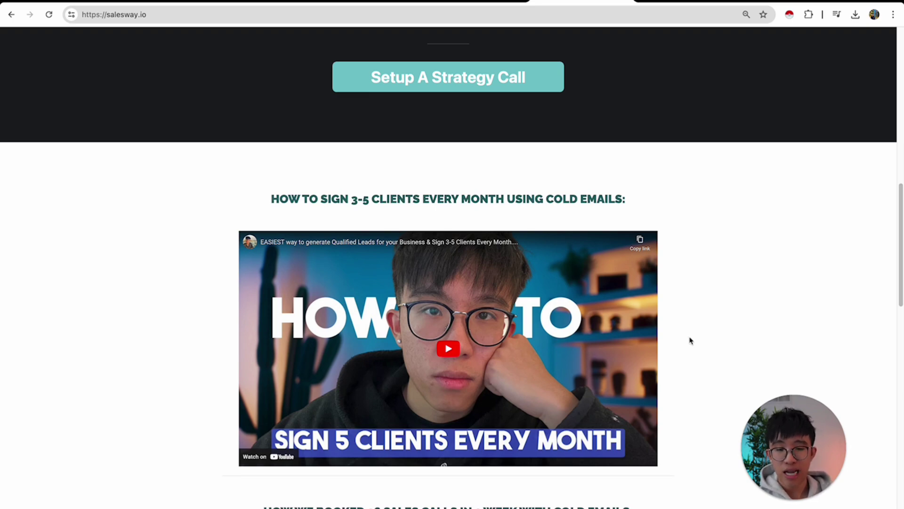
pyautogui.scroll(-8, 688, 339)
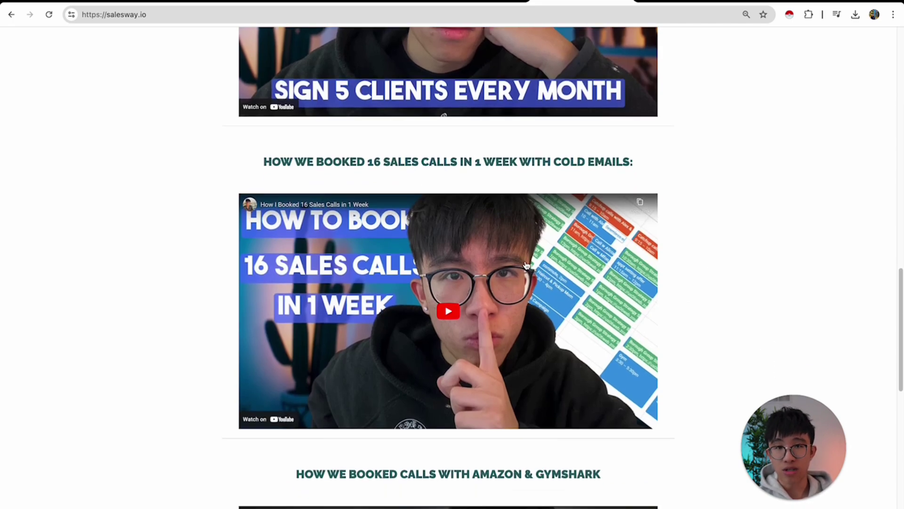
pyautogui.scroll(-1, 526, 265)
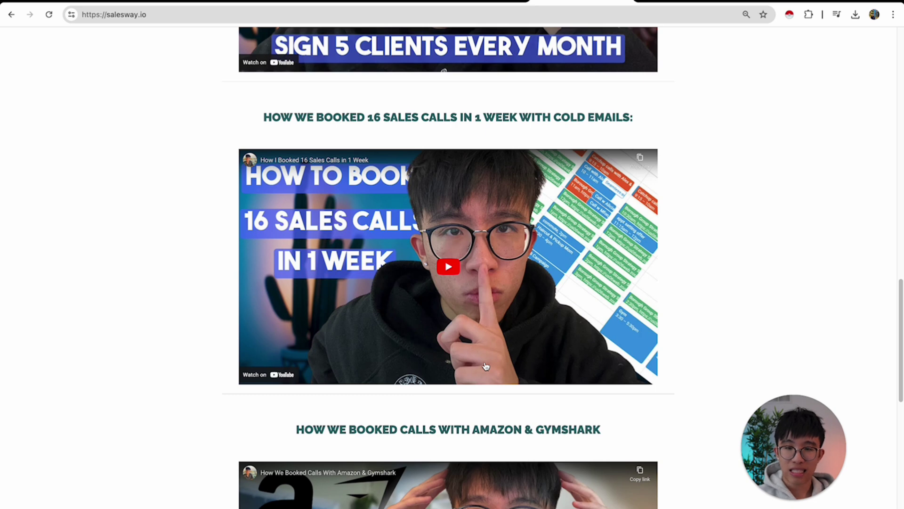
pyautogui.scroll(-3, 447, 239)
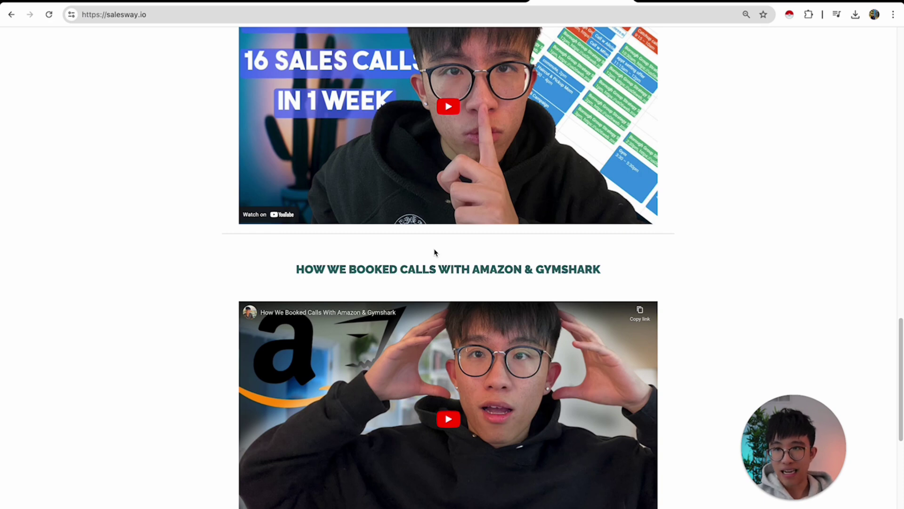
pyautogui.scroll(2, 434, 252)
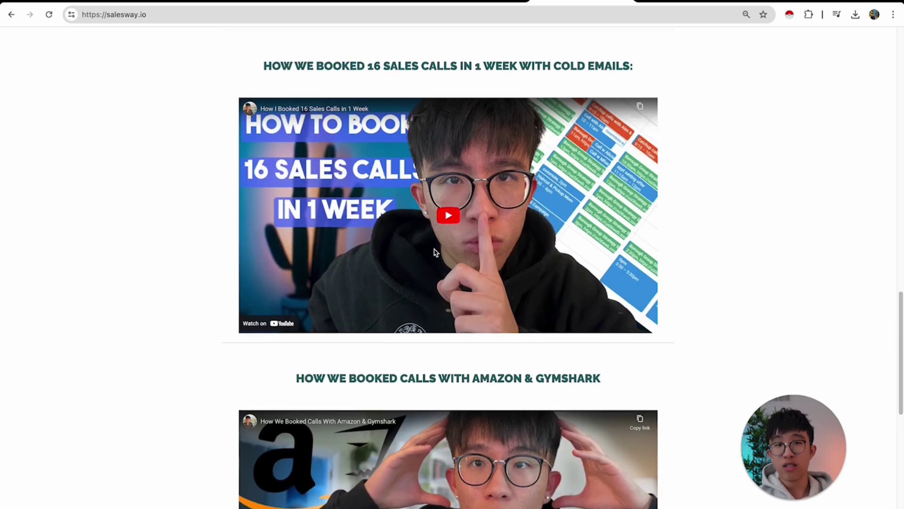
pyautogui.scroll(-1, 435, 253)
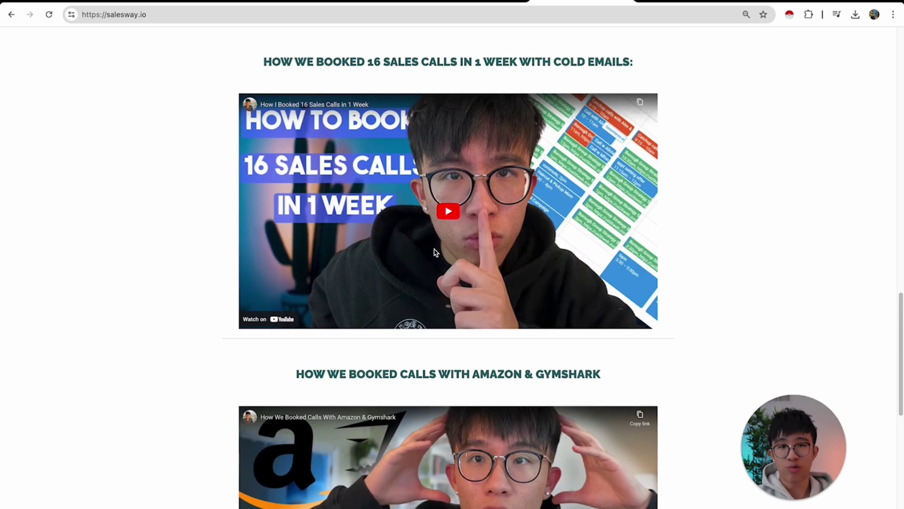
# Step: Go through the whole salesway.io layout again, from the headline to the Setup A Strategy Call calendar section
pyautogui.scroll(15, 434, 253)
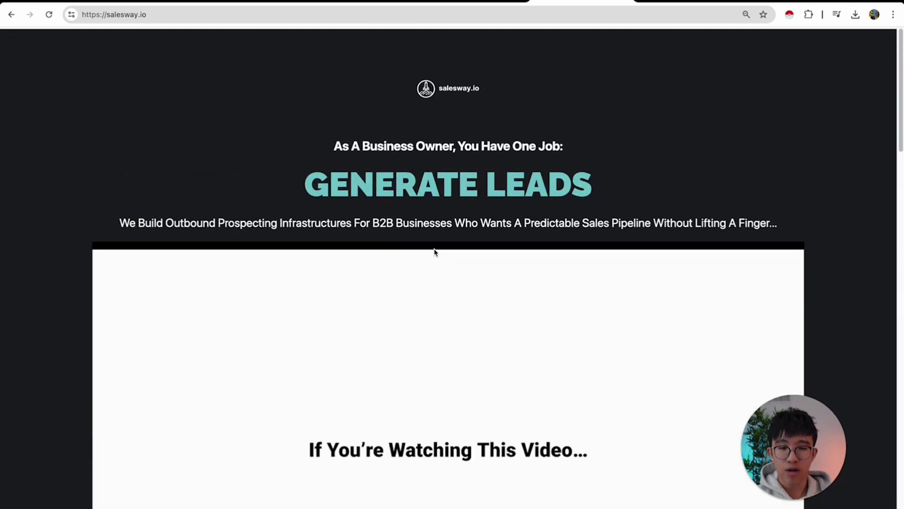
pyautogui.scroll(-4, 488, 180)
pyautogui.scroll(-1, 488, 180)
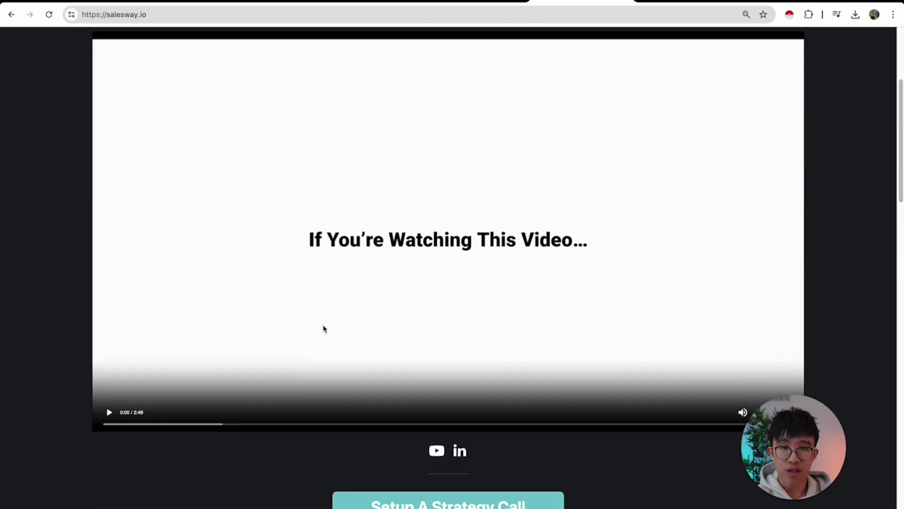
pyautogui.scroll(-10, 323, 329)
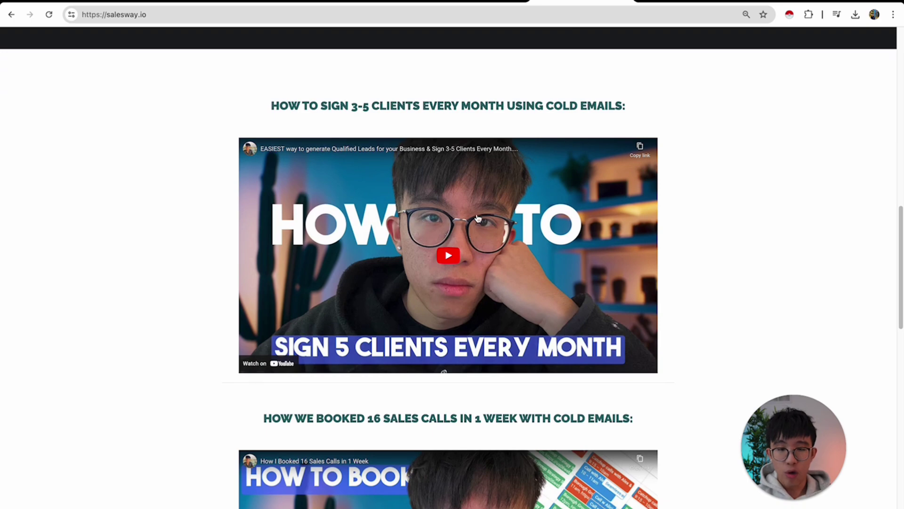
pyautogui.scroll(-5, 429, 362)
pyautogui.scroll(-1, 429, 361)
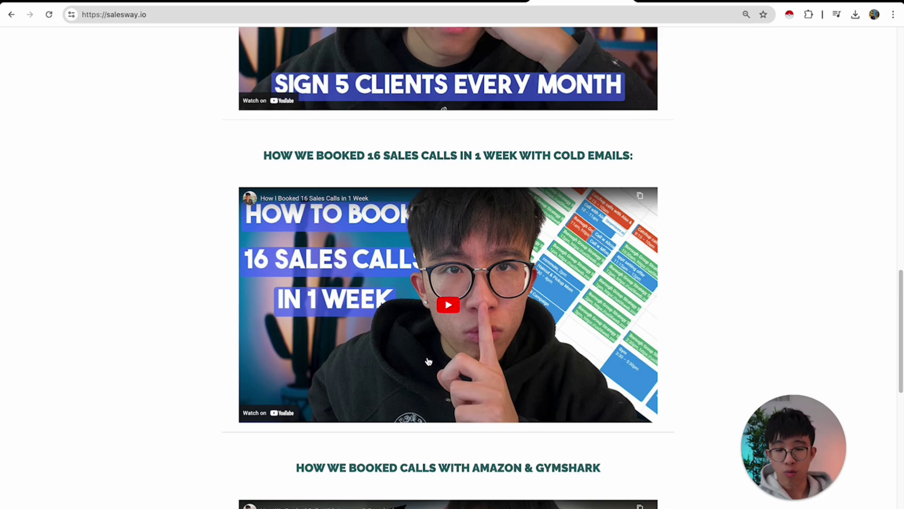
pyautogui.scroll(-9, 428, 362)
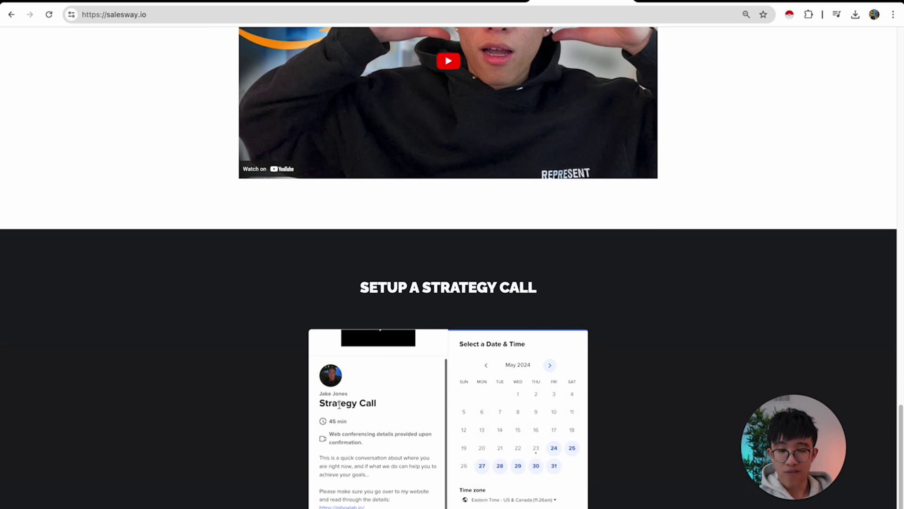
pyautogui.scroll(-3, 236, 275)
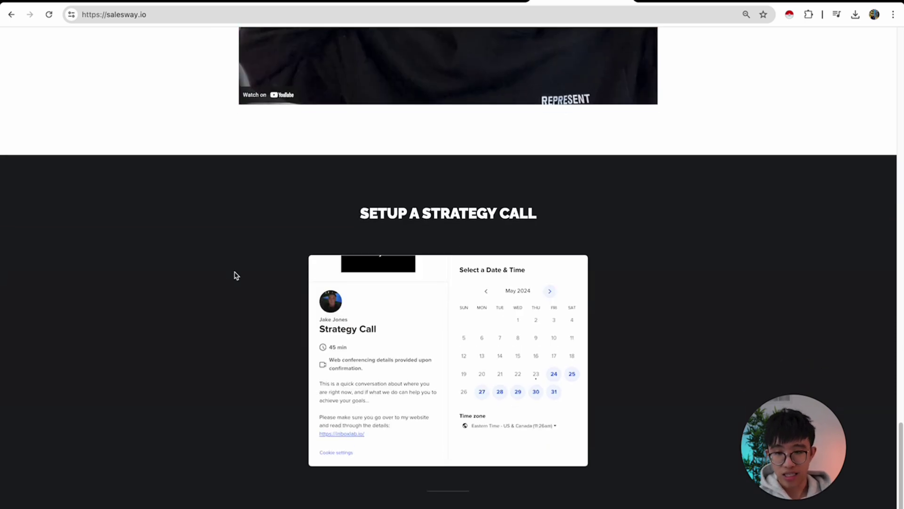
pyautogui.scroll(4, 236, 275)
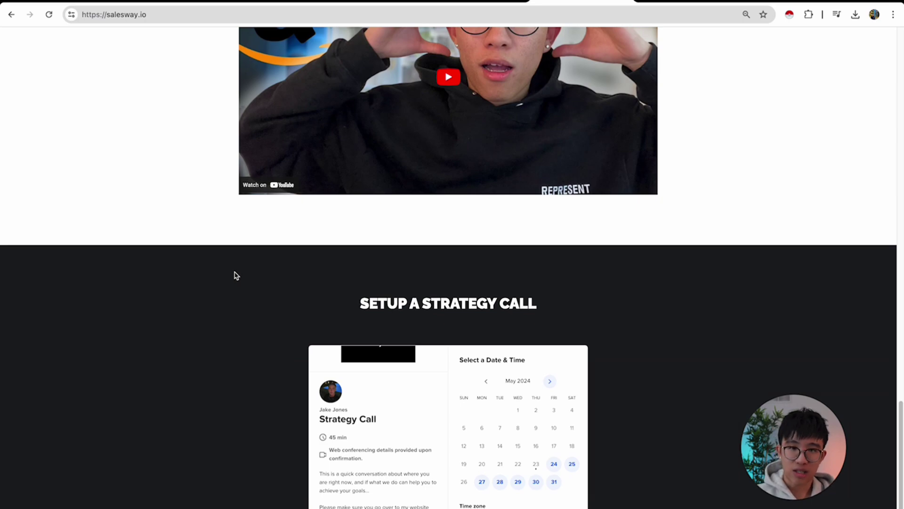
pyautogui.scroll(20, 236, 276)
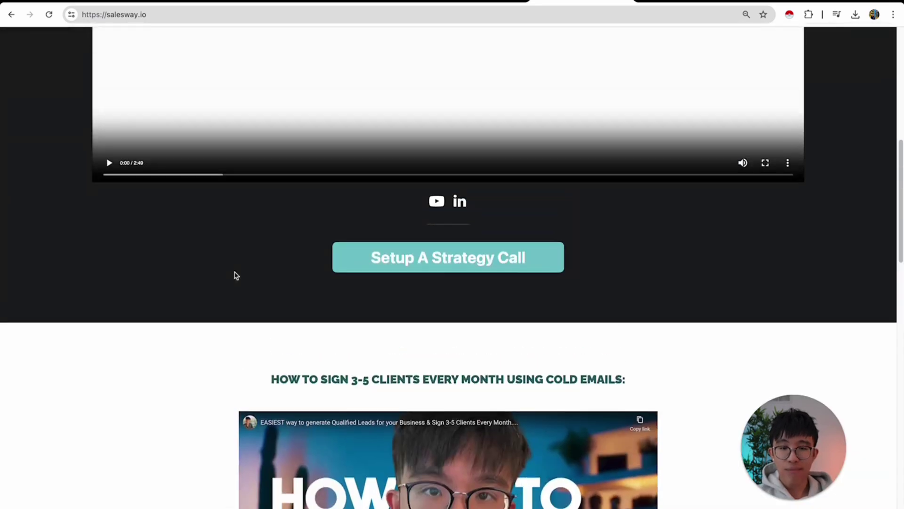